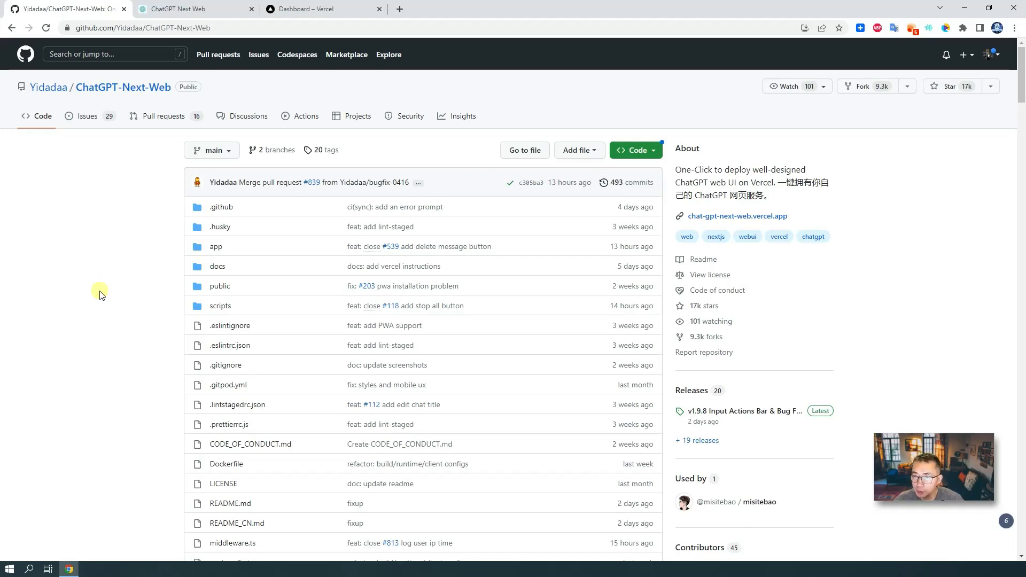
# - Browse the ChatGPT-Next-Web repository's files and README, then switch to the deployed chat app tab
pyautogui.scroll(-2, 101, 308)
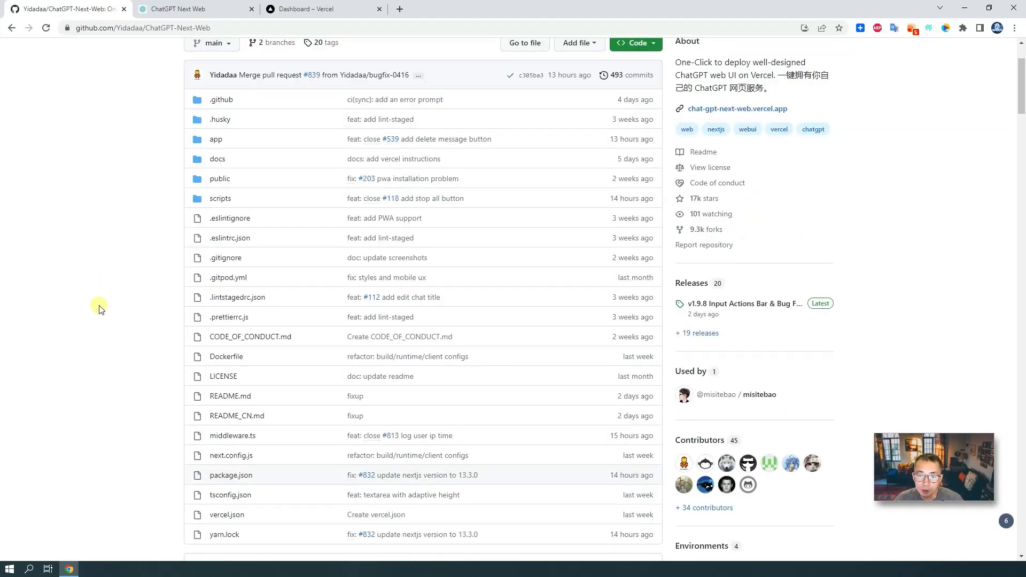
pyautogui.scroll(-2, 101, 309)
pyautogui.scroll(-4, 101, 309)
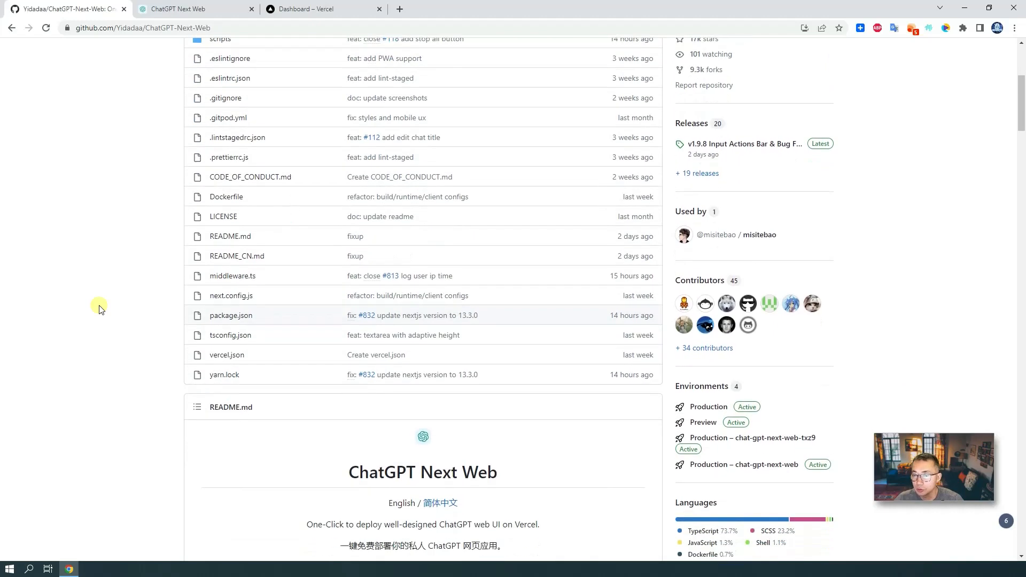
pyautogui.scroll(-4, 99, 309)
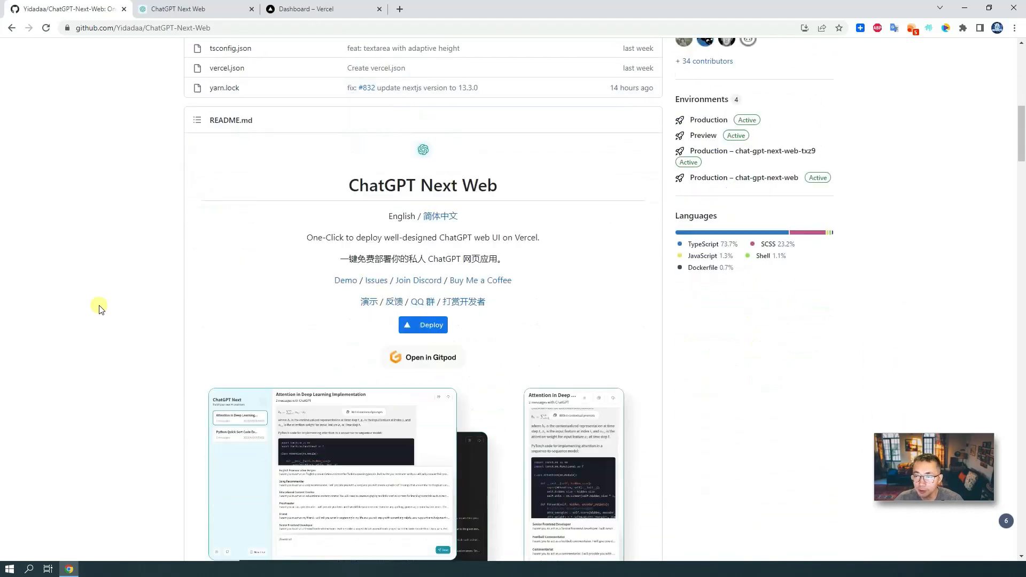
pyautogui.scroll(11, 100, 304)
pyautogui.scroll(1, 101, 299)
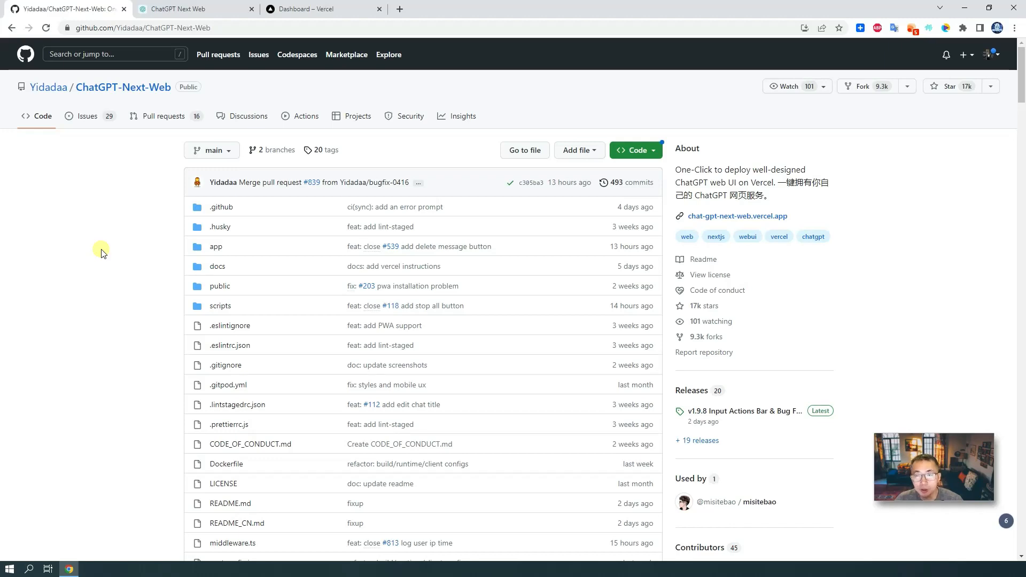
pyautogui.scroll(-5, 102, 253)
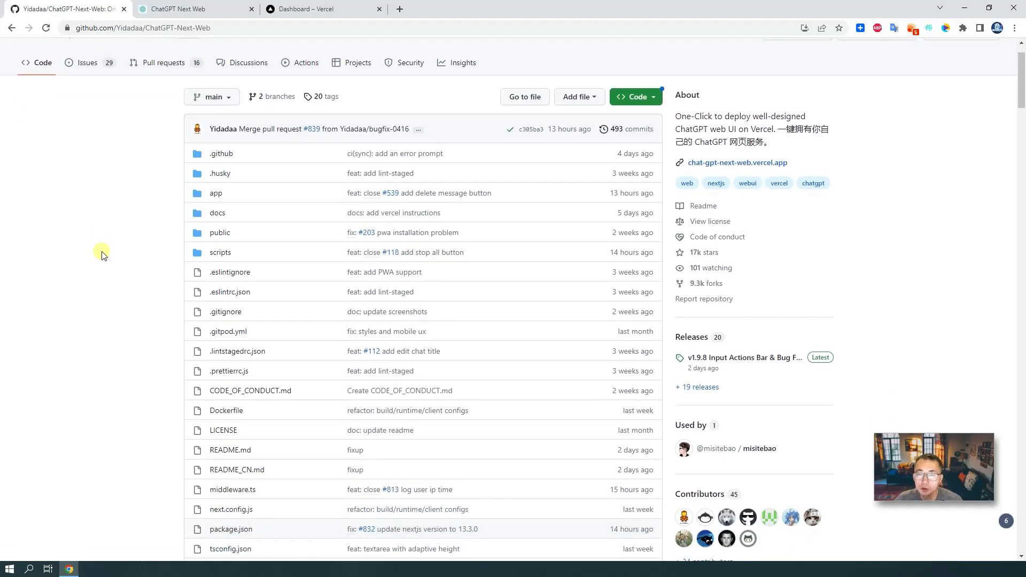
pyautogui.scroll(-2, 101, 254)
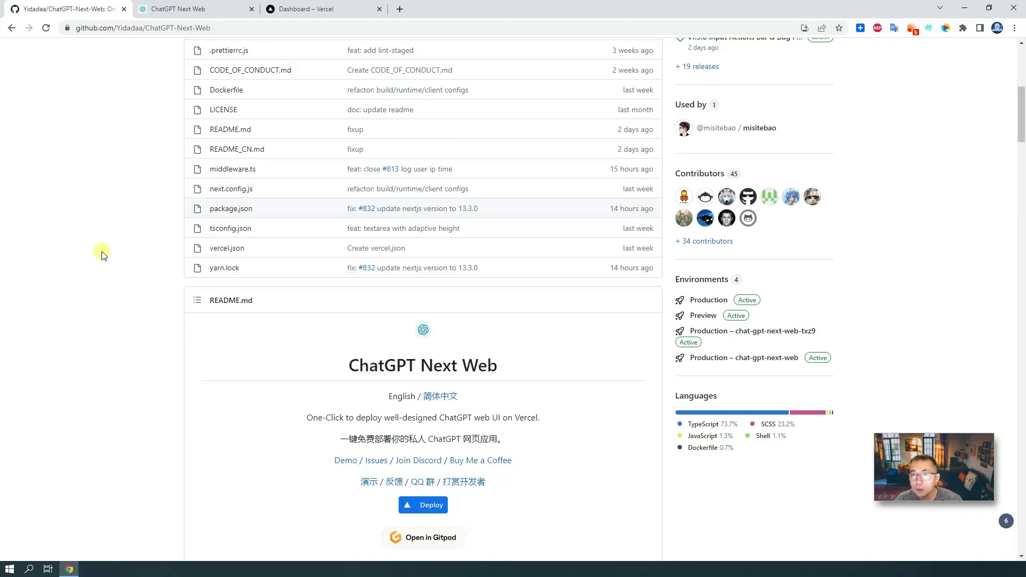
pyautogui.click(187, 10)
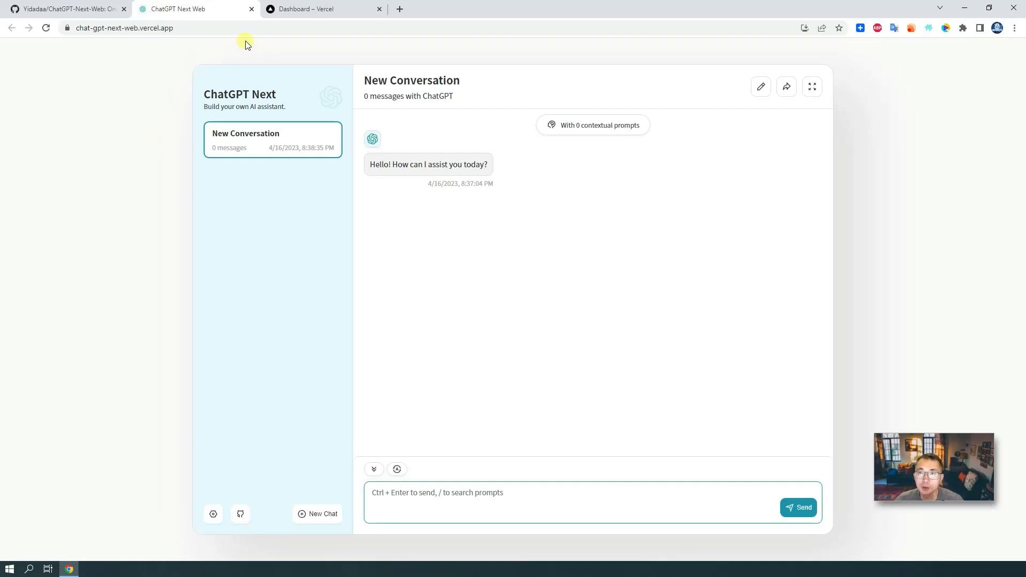
# - Switch to the Vercel dashboard tab, which lists no projects yet
pyautogui.click(333, 16)
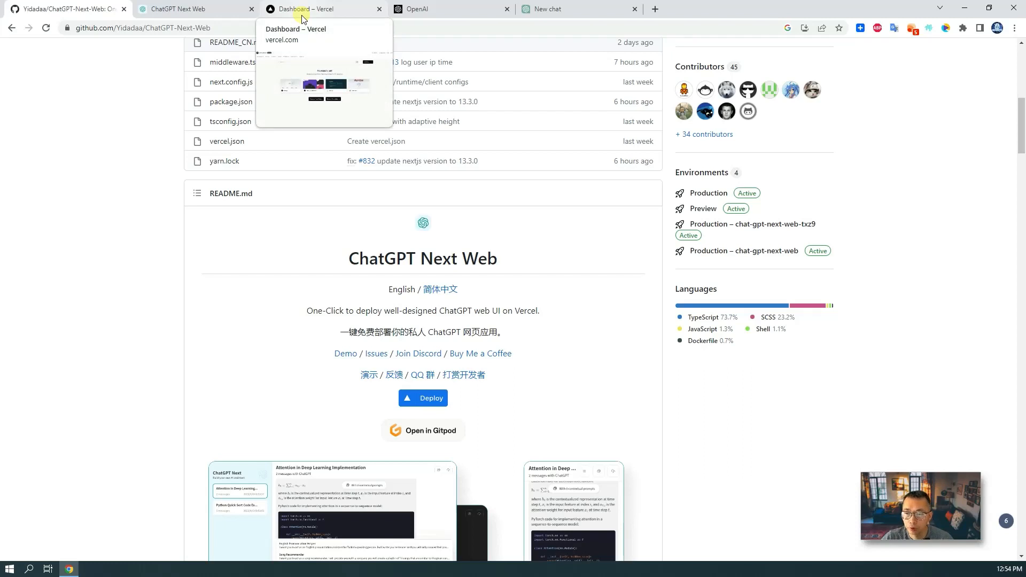
# - Check the empty Vercel dashboard and the ChatGPT tab, then return to the repository page
pyautogui.click(321, 10)
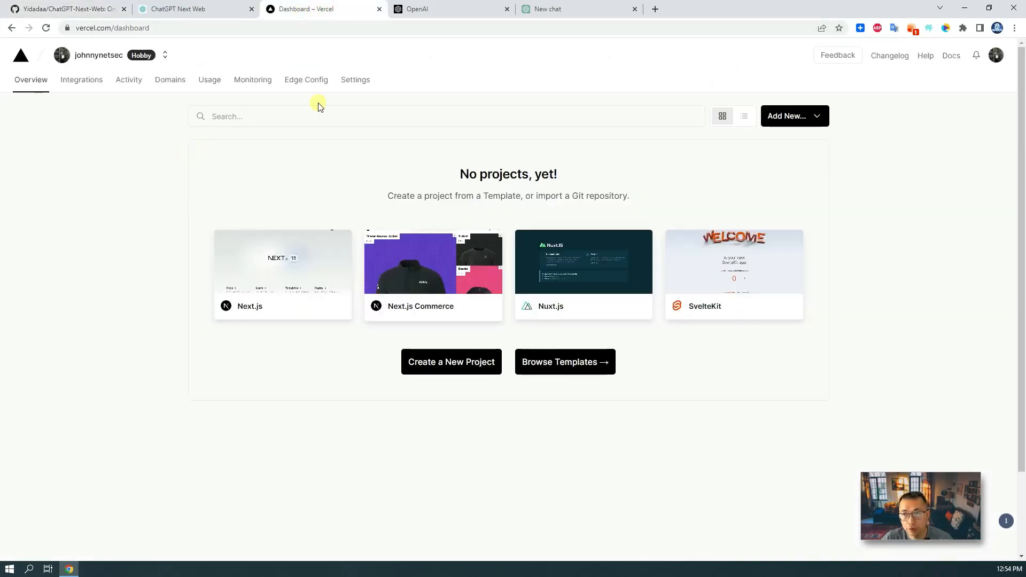
pyautogui.click(566, 13)
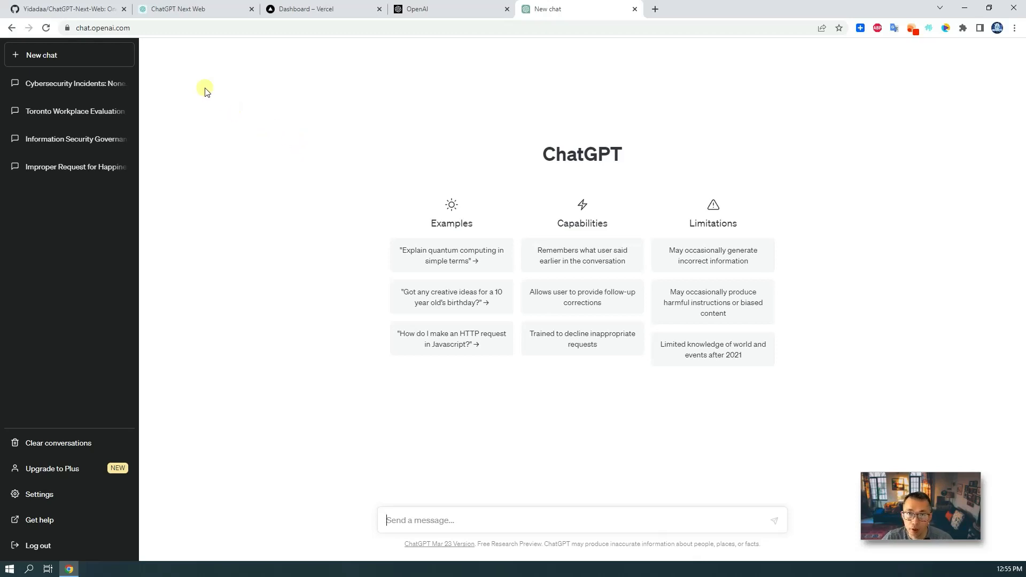
pyautogui.click(94, 10)
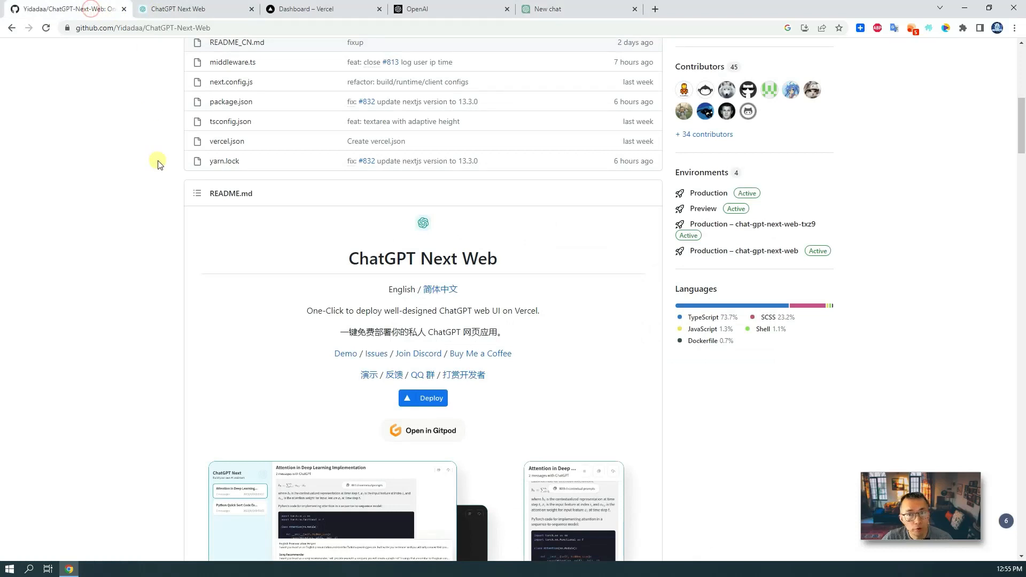
# - Start a one-click Vercel deploy from the README's Deploy button
pyautogui.scroll(-1, 210, 235)
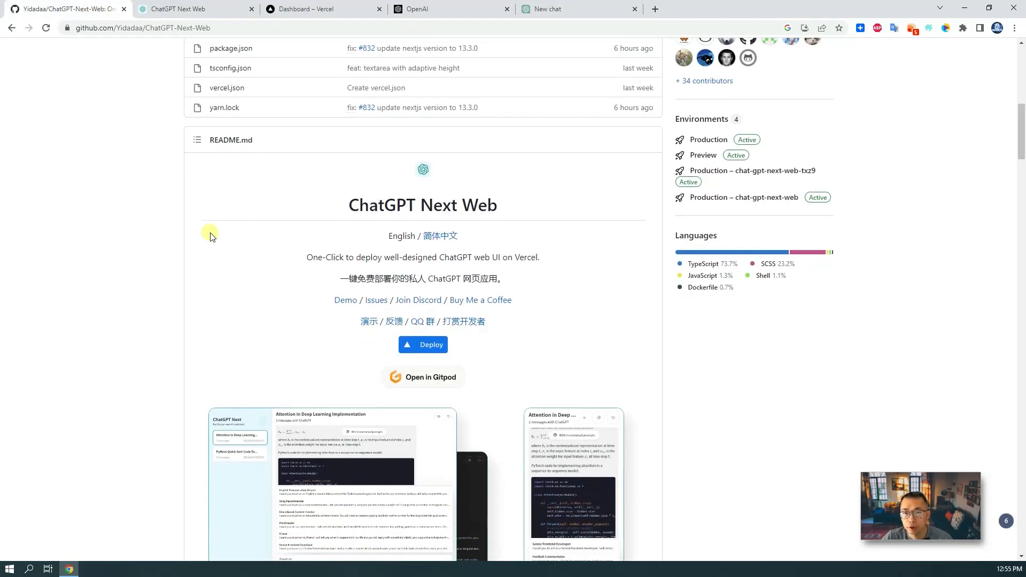
pyautogui.click(214, 27)
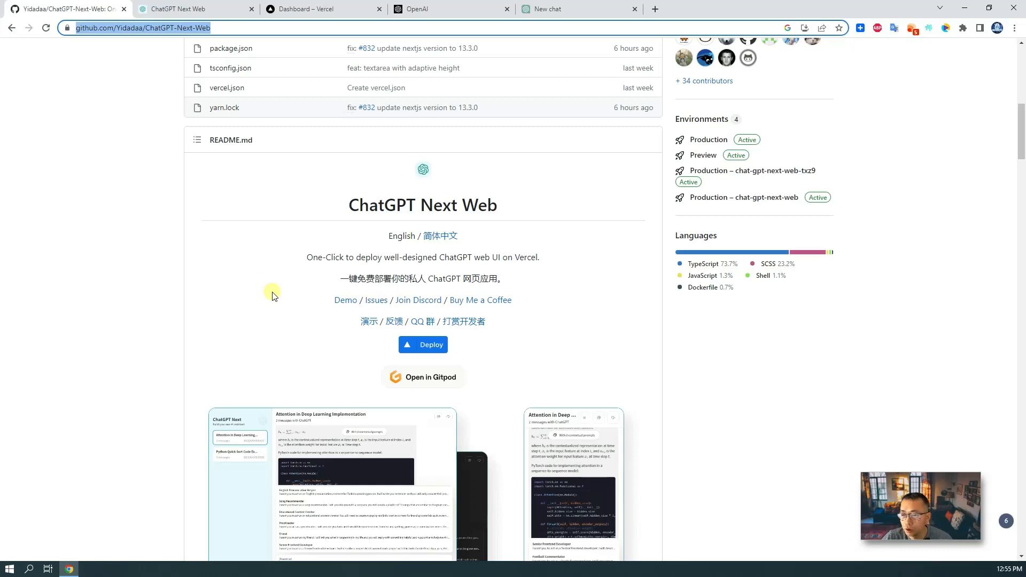
pyautogui.scroll(-2, 320, 277)
pyautogui.click(433, 245)
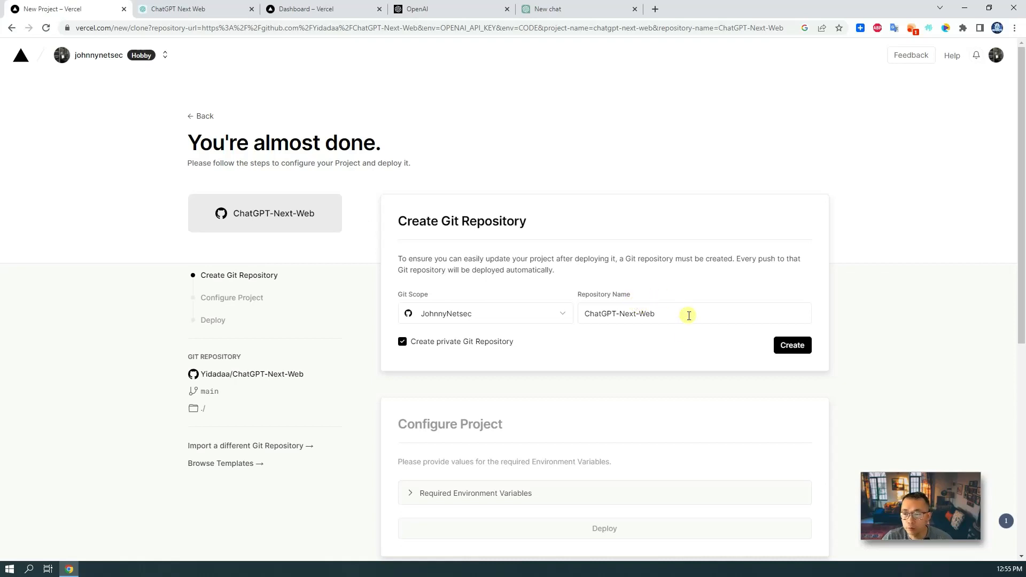
# - Create the private ChatGPT-Next-Web Git repository and reach the OPENAI_API_KEY and CODE value fields
pyautogui.click(795, 344)
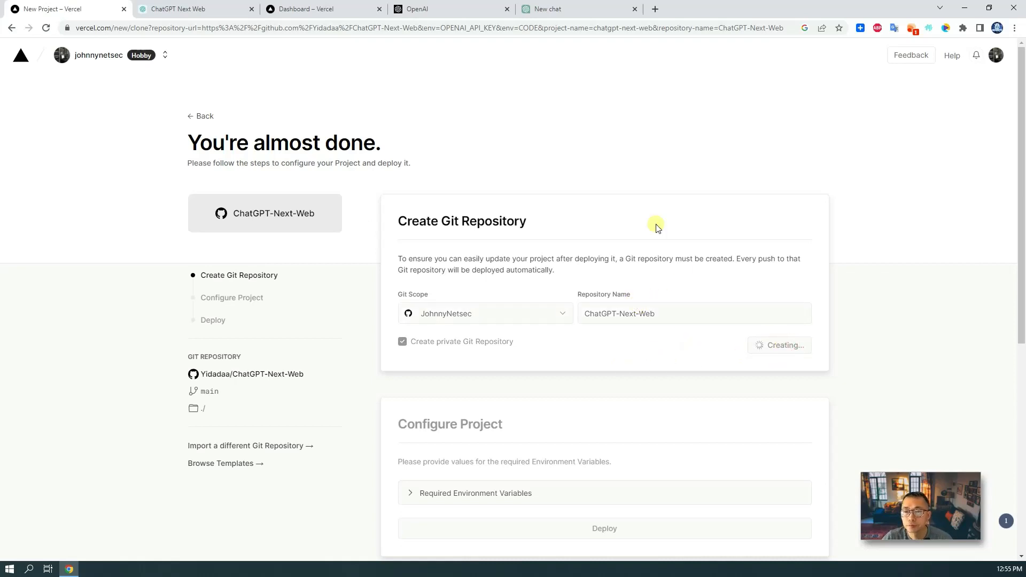
pyautogui.click(493, 208)
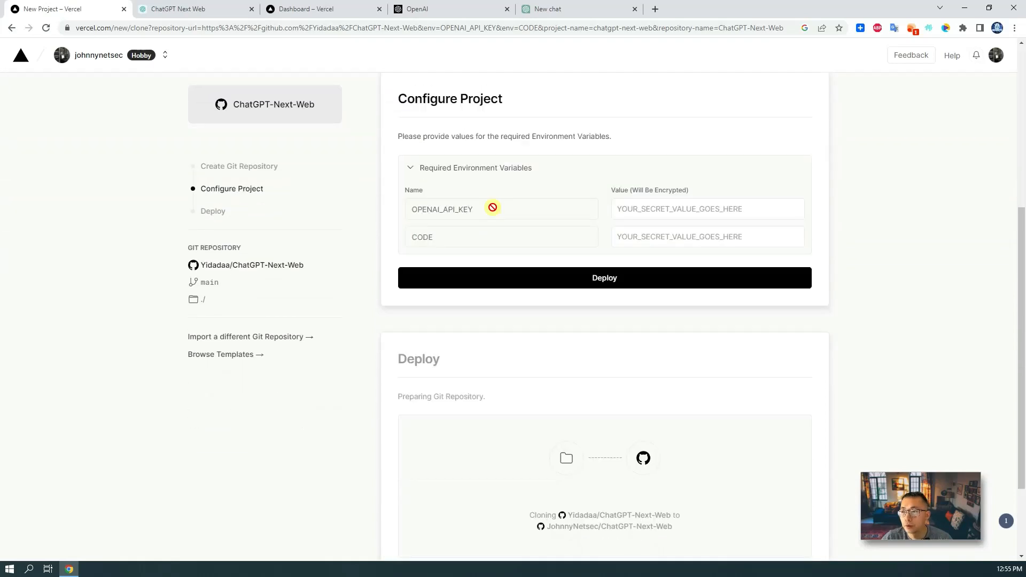
pyautogui.click(616, 209)
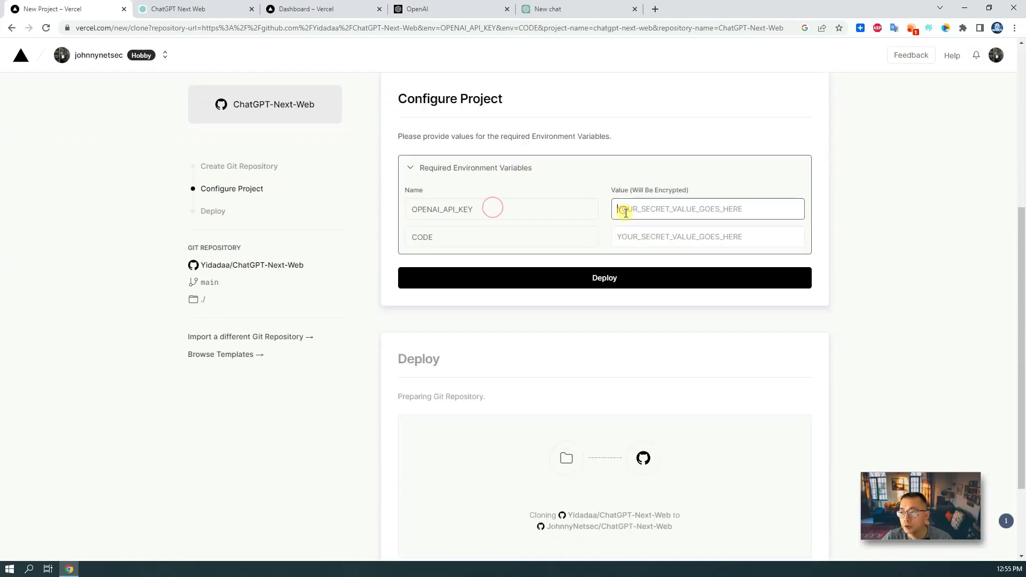
pyautogui.click(646, 236)
pyautogui.click(650, 207)
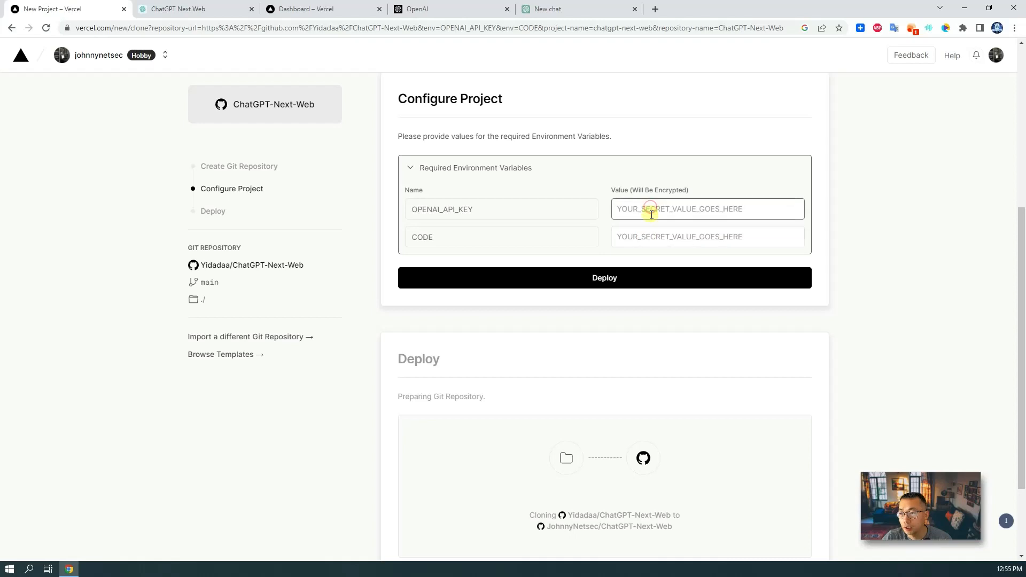
pyautogui.click(650, 235)
pyautogui.click(648, 214)
pyautogui.click(647, 234)
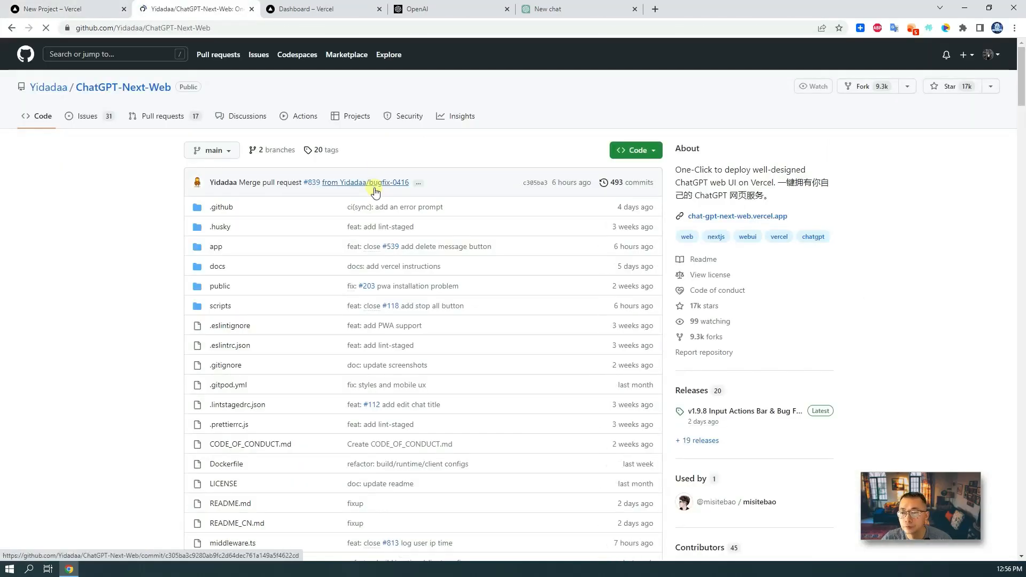
# - Open the Get Started section's OpenAI API Key link in a new tab and view it
pyautogui.scroll(-15, 376, 193)
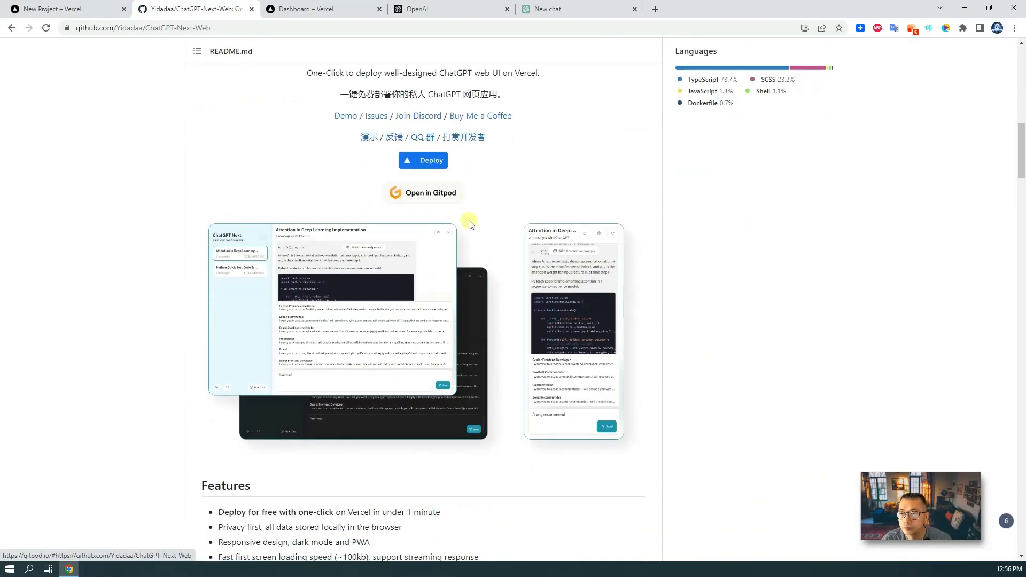
pyautogui.scroll(-12, 470, 225)
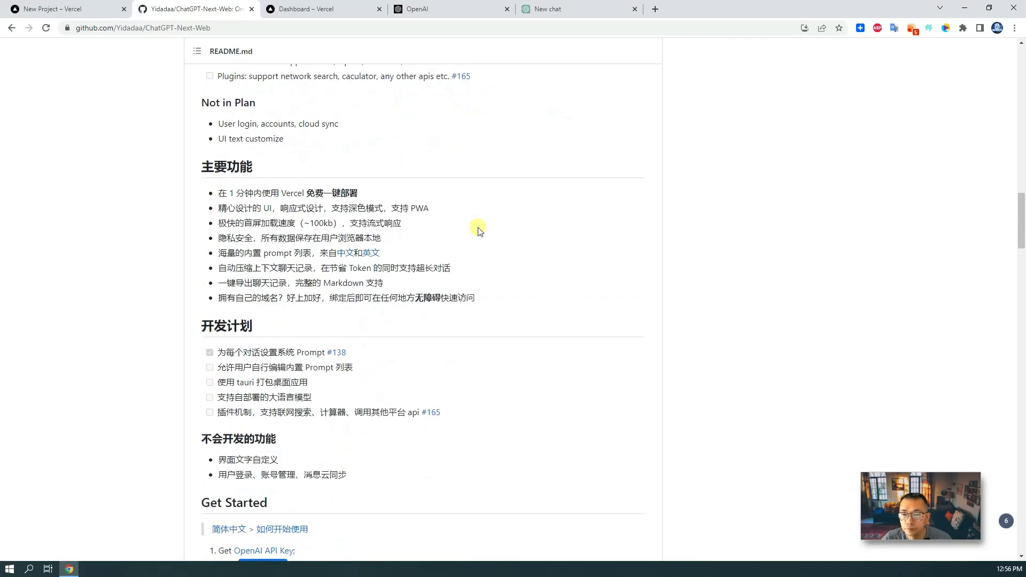
pyautogui.scroll(-4, 478, 230)
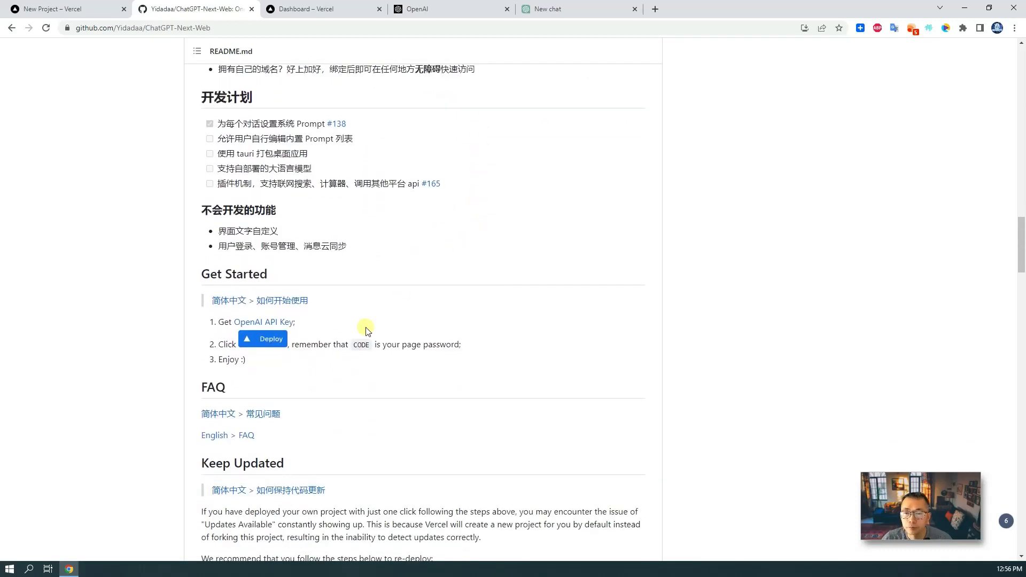
pyautogui.rightClick(296, 327)
pyautogui.click(317, 330)
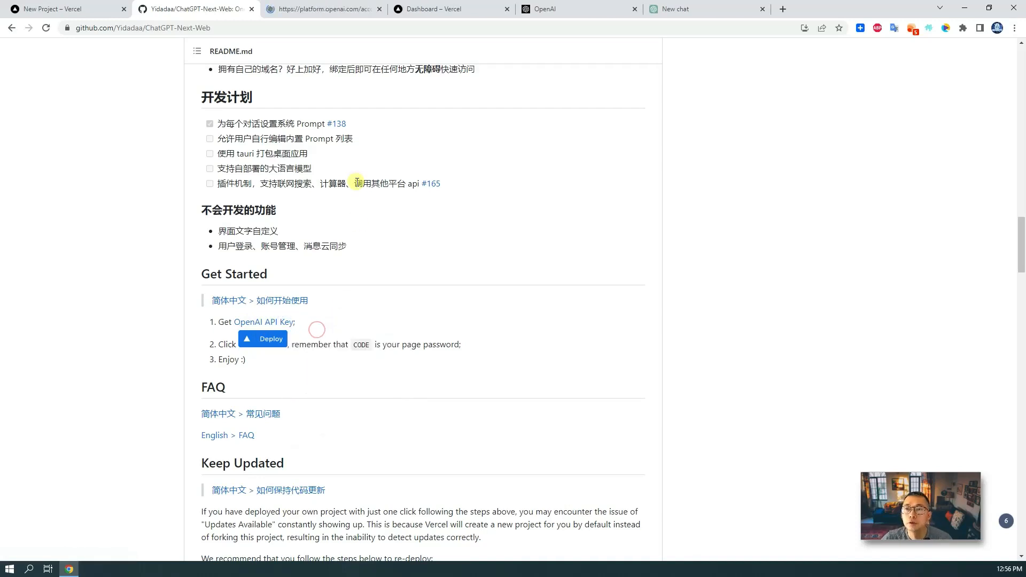
pyautogui.click(318, 9)
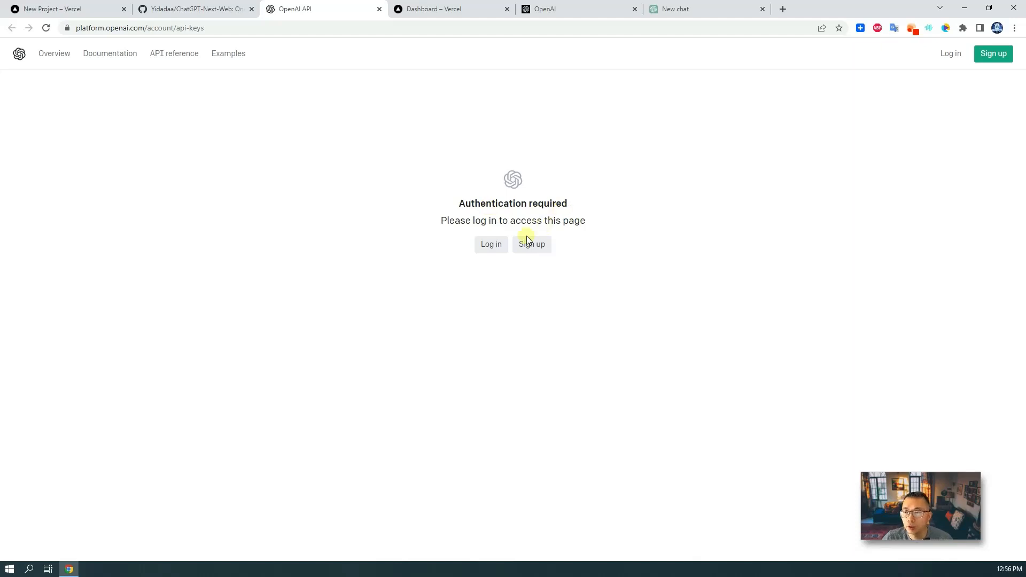
# - Log in to OpenAI, create and copy a secret key named 'webui', then return to Vercel
pyautogui.click(487, 246)
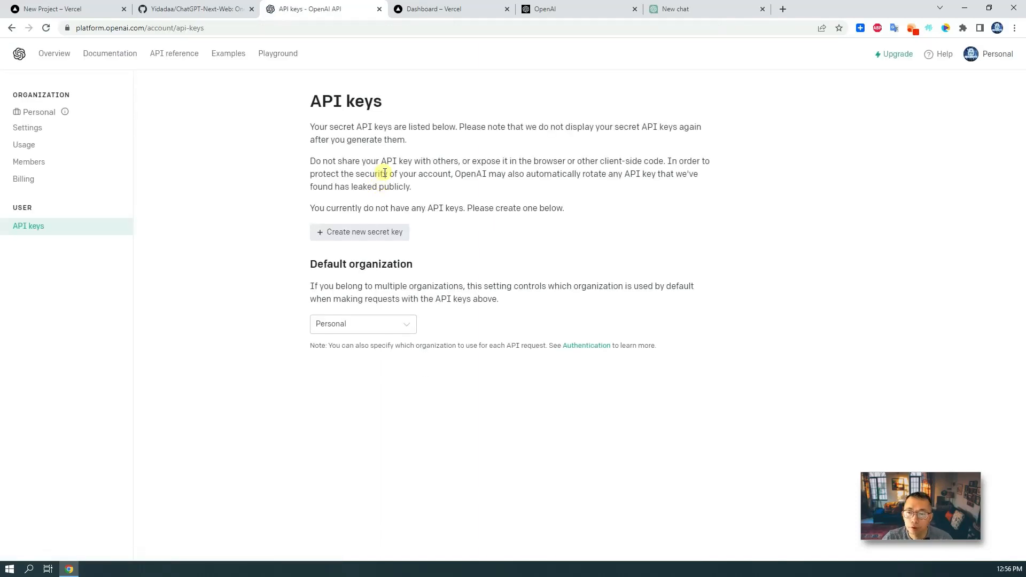
pyautogui.click(406, 236)
pyautogui.click(490, 302)
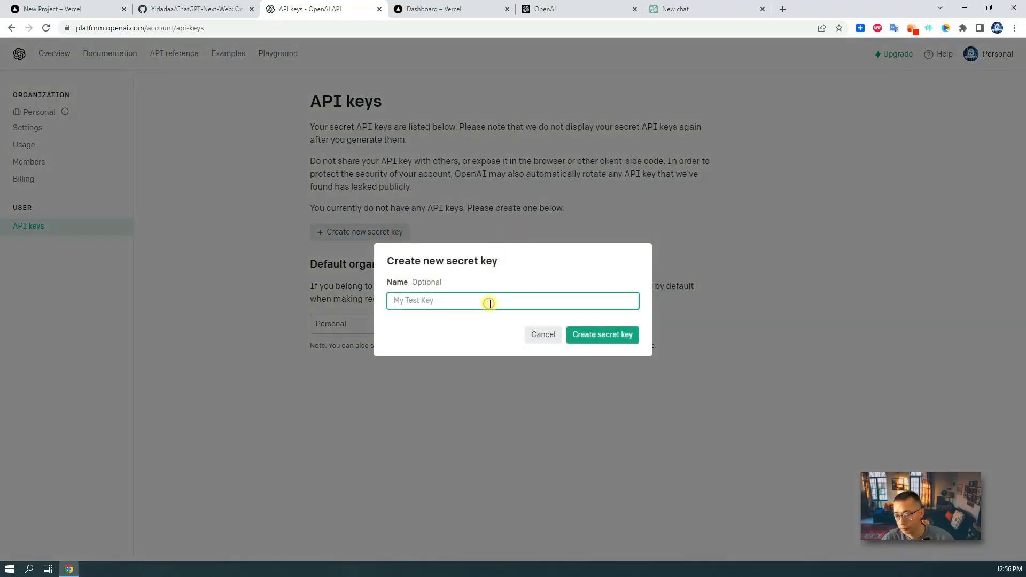
pyautogui.write('webu')
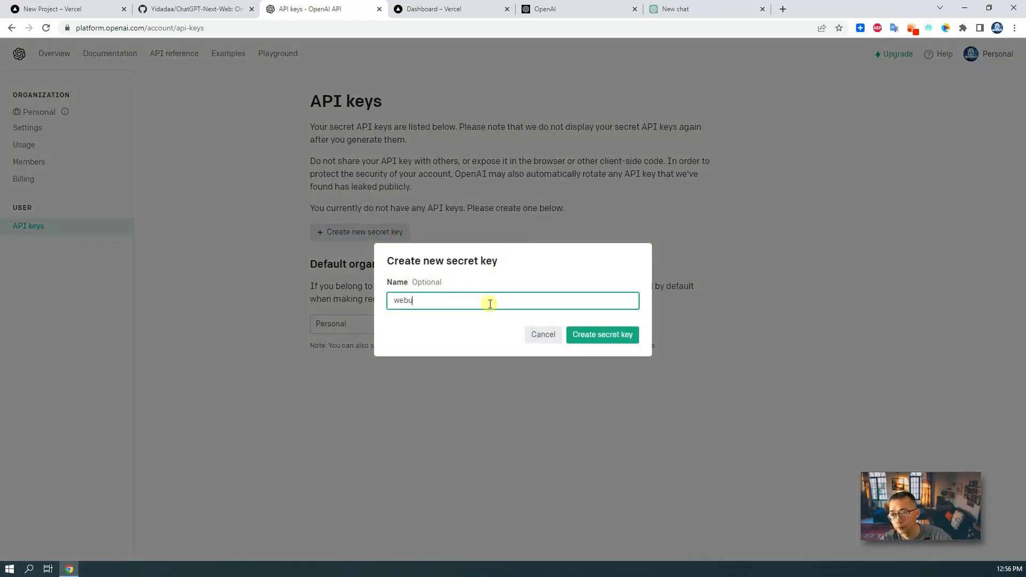
pyautogui.write('i')
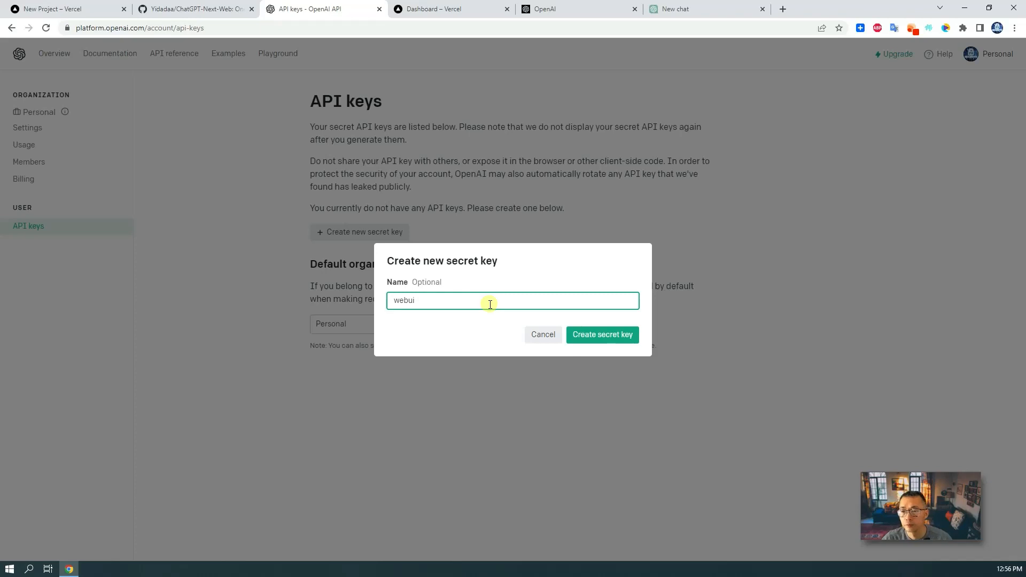
pyautogui.click(587, 334)
pyautogui.click(629, 317)
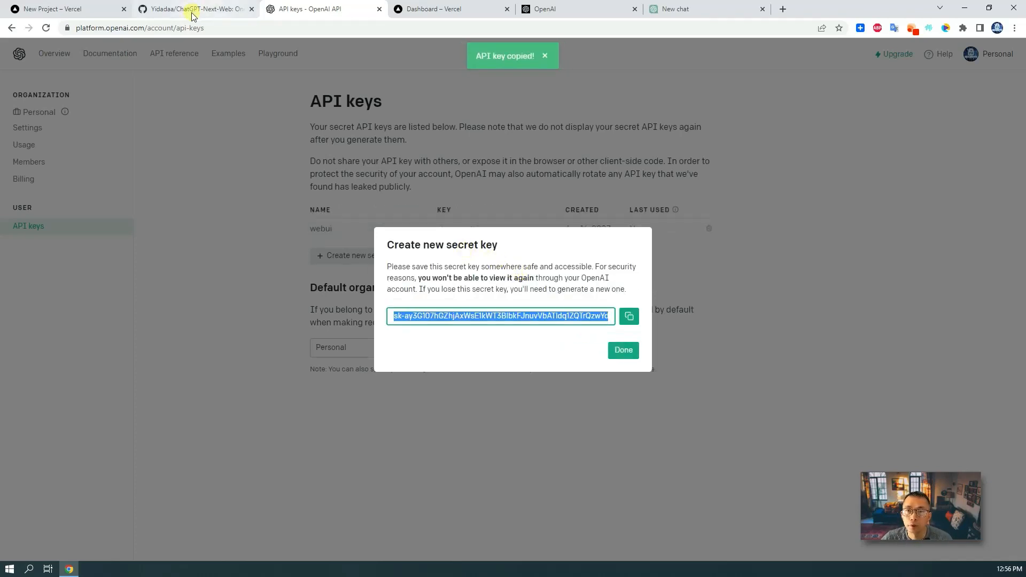
pyautogui.click(97, 11)
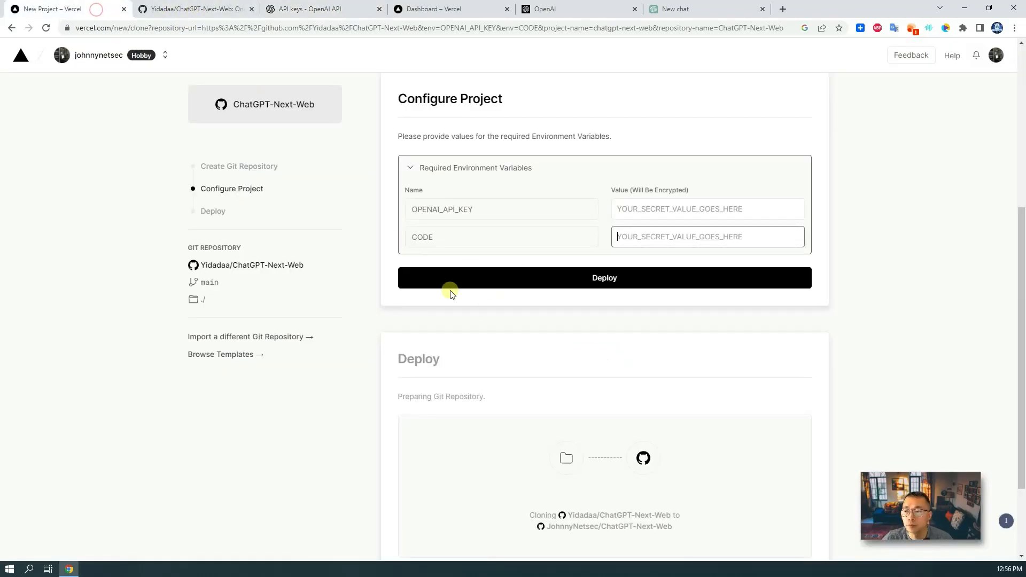
# - Paste the secret key as OPENAI_API_KEY and set CODE to 'test'
pyautogui.click(671, 209)
pyautogui.hotkey('ctrl', 'v')
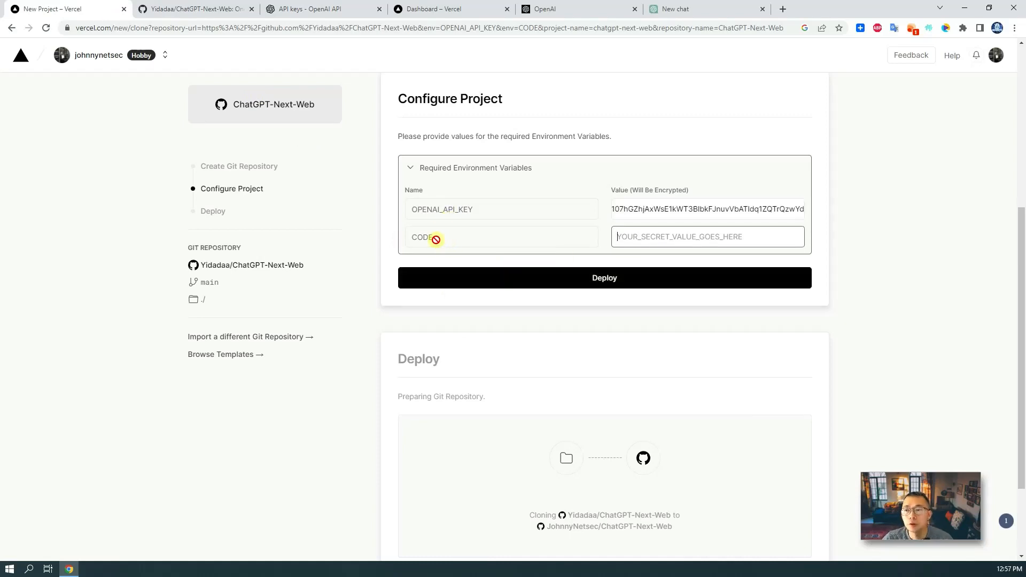
pyautogui.click(642, 237)
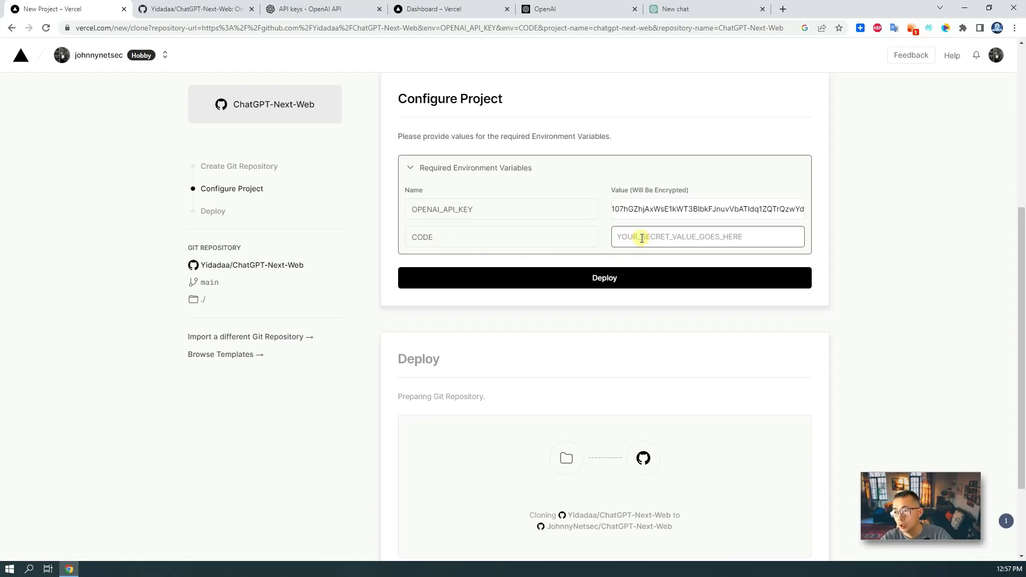
pyautogui.write('test')
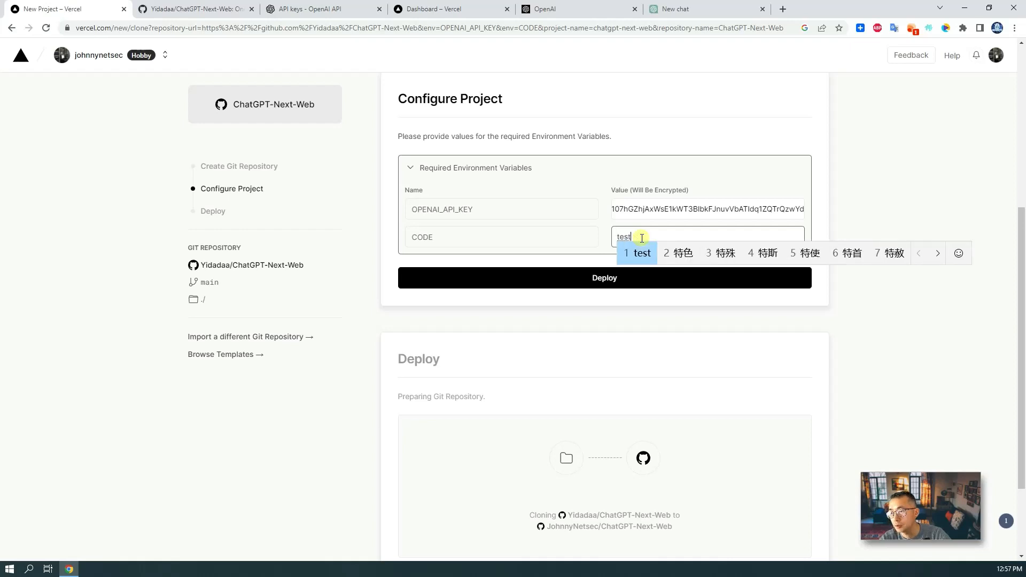
pyautogui.press('Return')
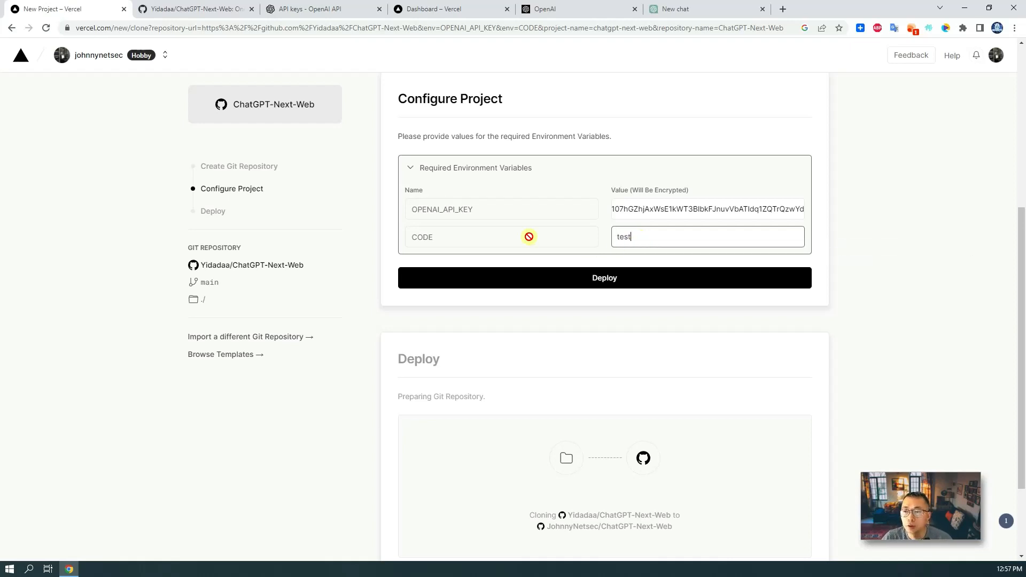
# - Deploy the project and expand the Building step to follow the build log
pyautogui.click(559, 274)
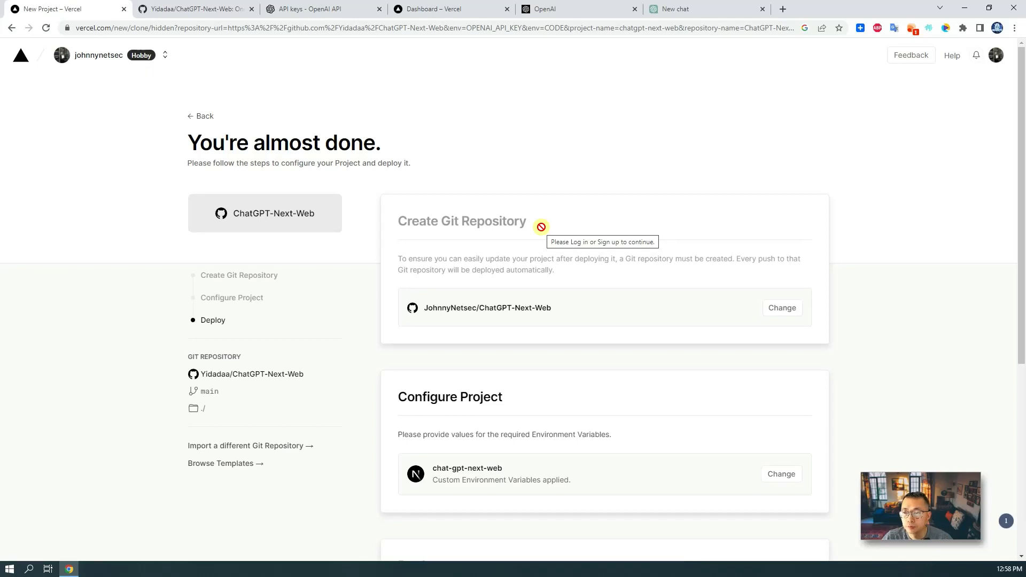
pyautogui.scroll(-1, 542, 229)
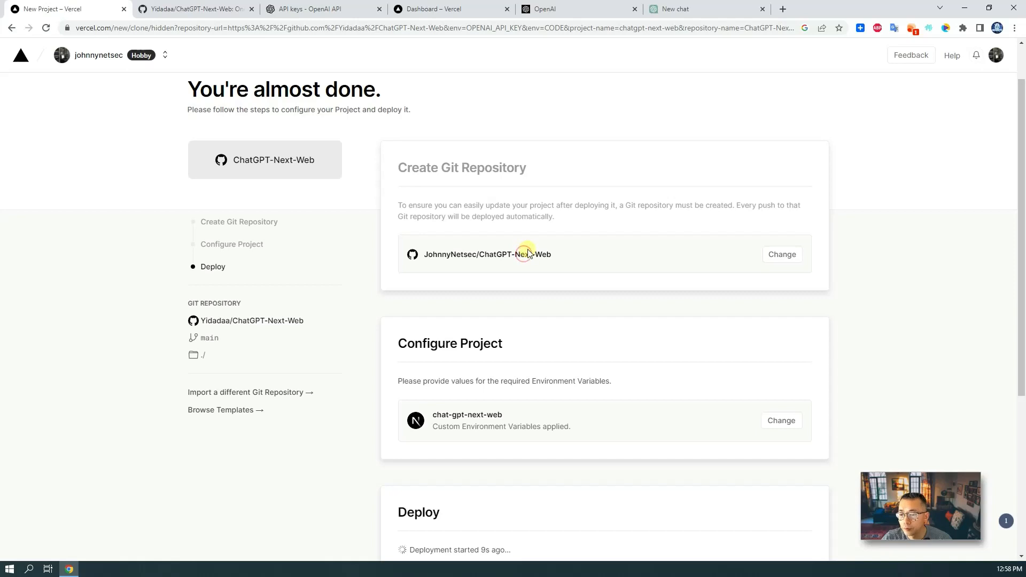
pyautogui.scroll(-4, 525, 255)
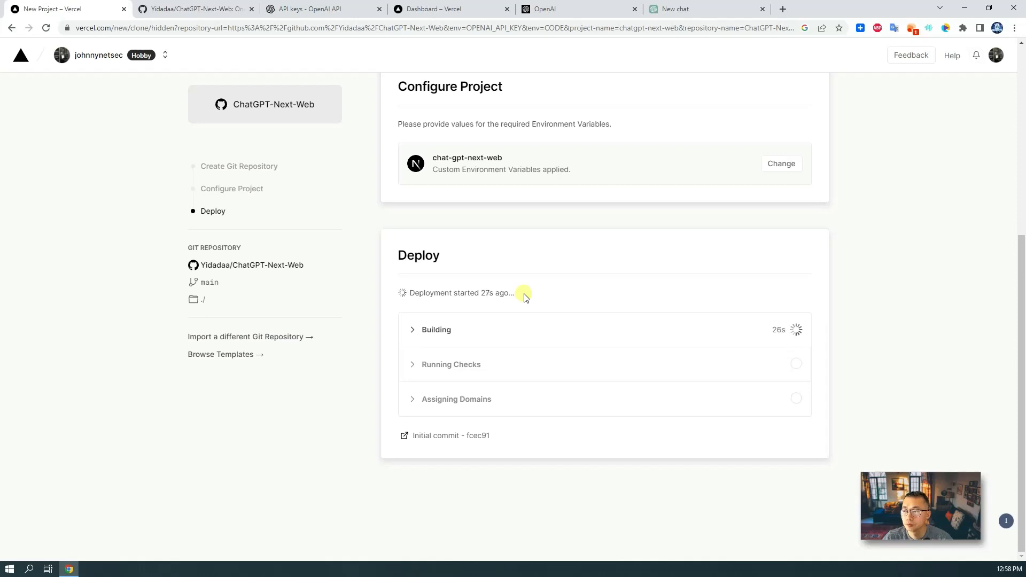
pyautogui.click(426, 328)
# - Continue to the chat-gpt-next-web dashboard and open chat-gpt-next-web-kappa-sepia.vercel.app in a new tab
pyautogui.scroll(-3, 553, 325)
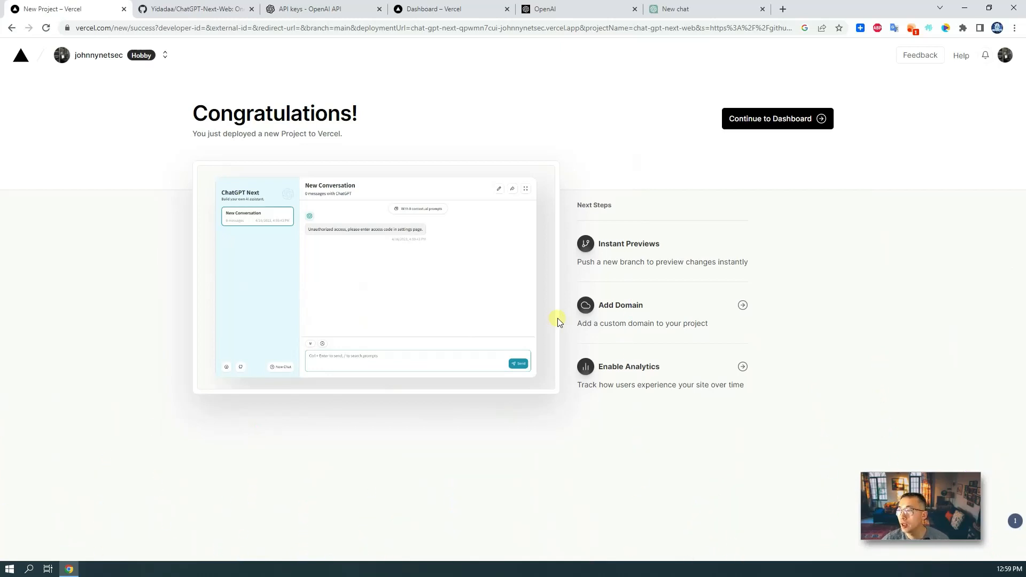
pyautogui.click(756, 126)
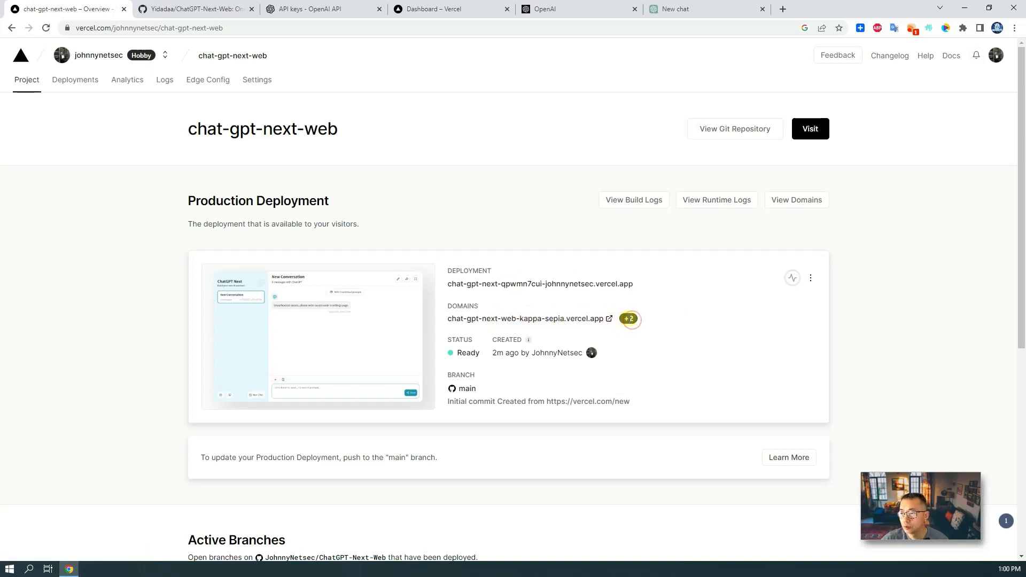
pyautogui.moveTo(629, 320)
pyautogui.click(583, 318)
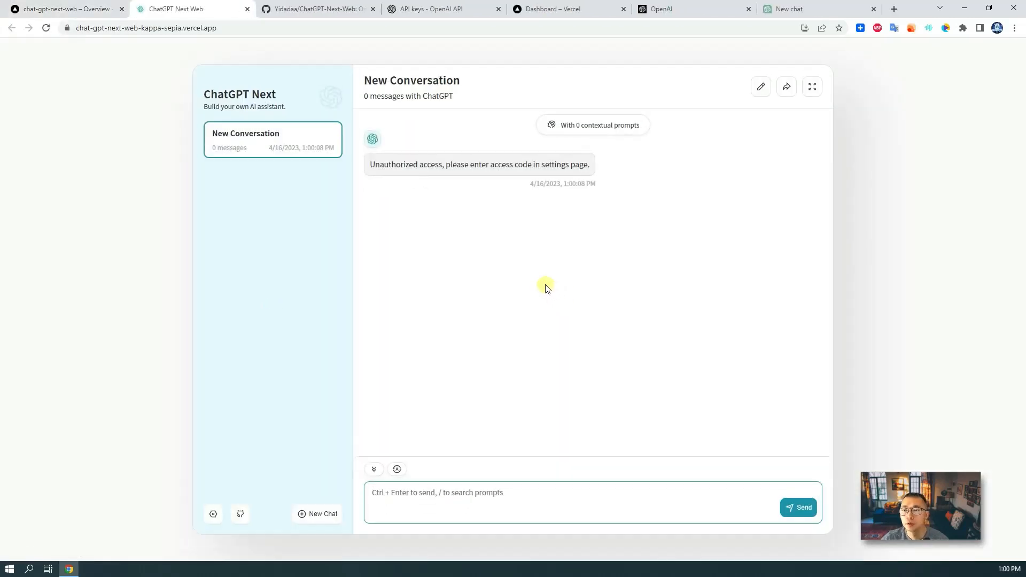
# - Re-check the $0 account balance in the chat app's settings, then close settings
pyautogui.moveTo(444, 156)
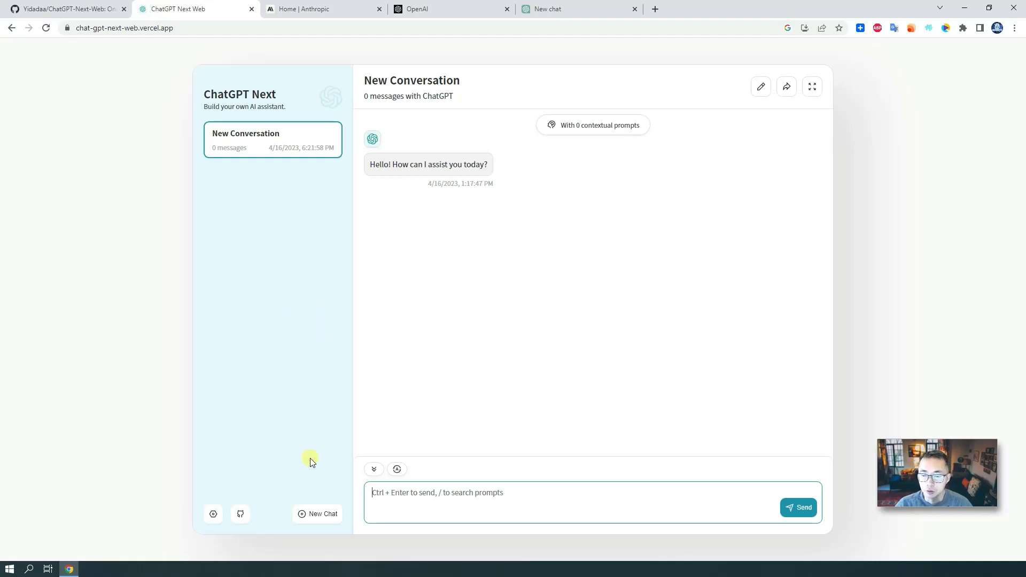
pyautogui.click(215, 512)
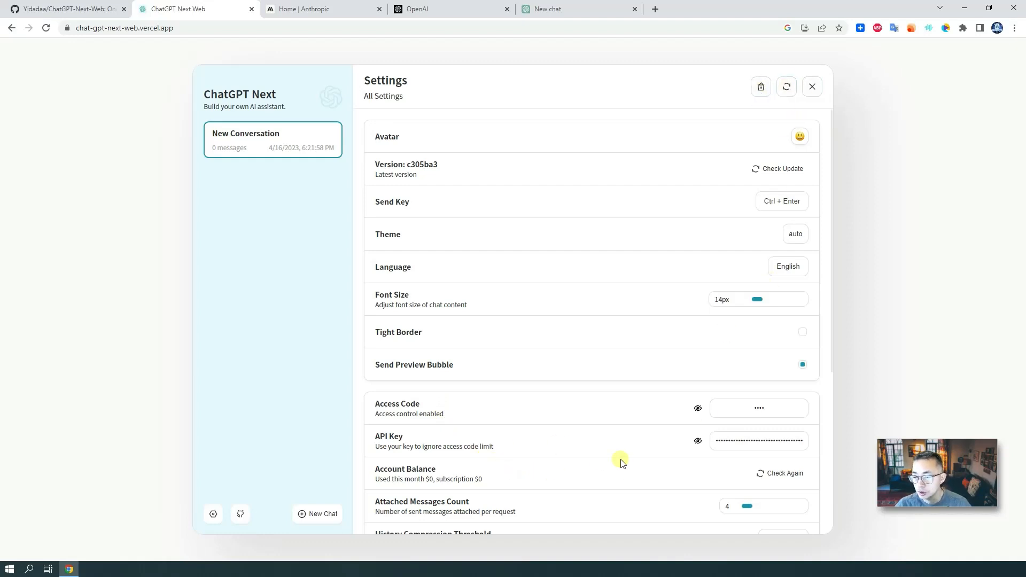
pyautogui.click(766, 475)
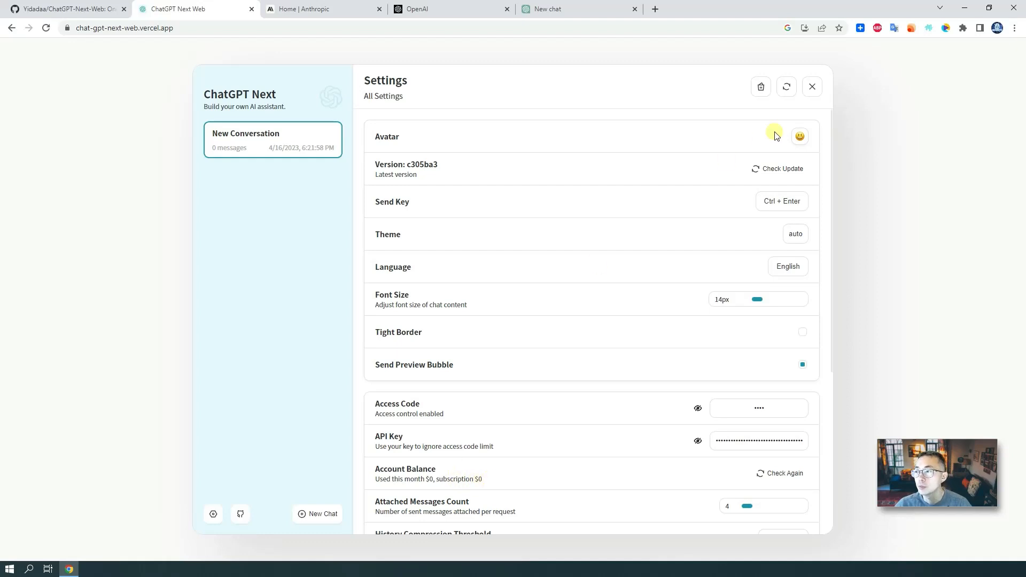
pyautogui.click(812, 86)
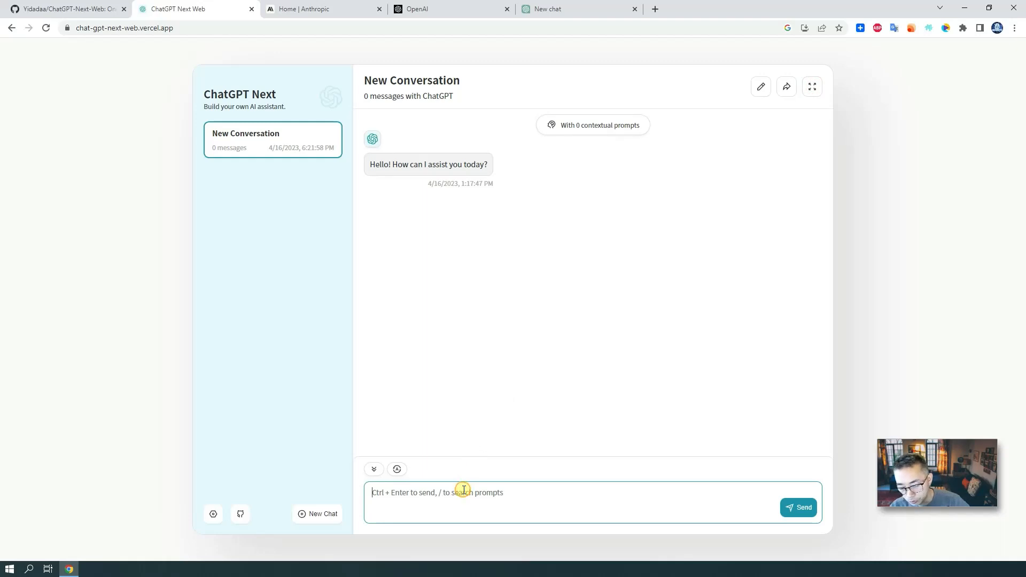
# - Send '?' as a test message in ChatGPT Next Web, then switch to the Anthropic tab
pyautogui.write('?')
pyautogui.hotkey('ctrl', 'Return')
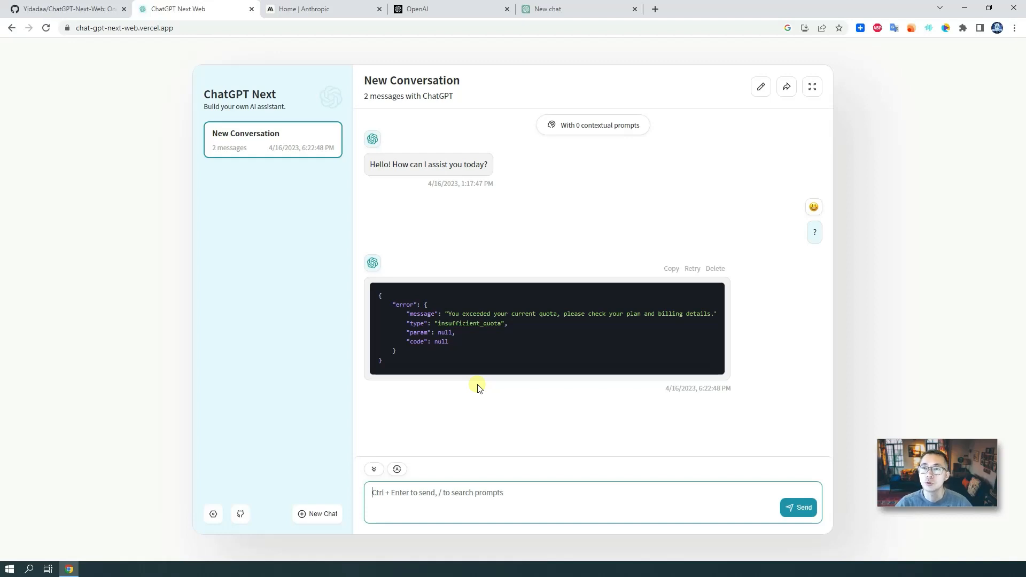
pyautogui.click(321, 9)
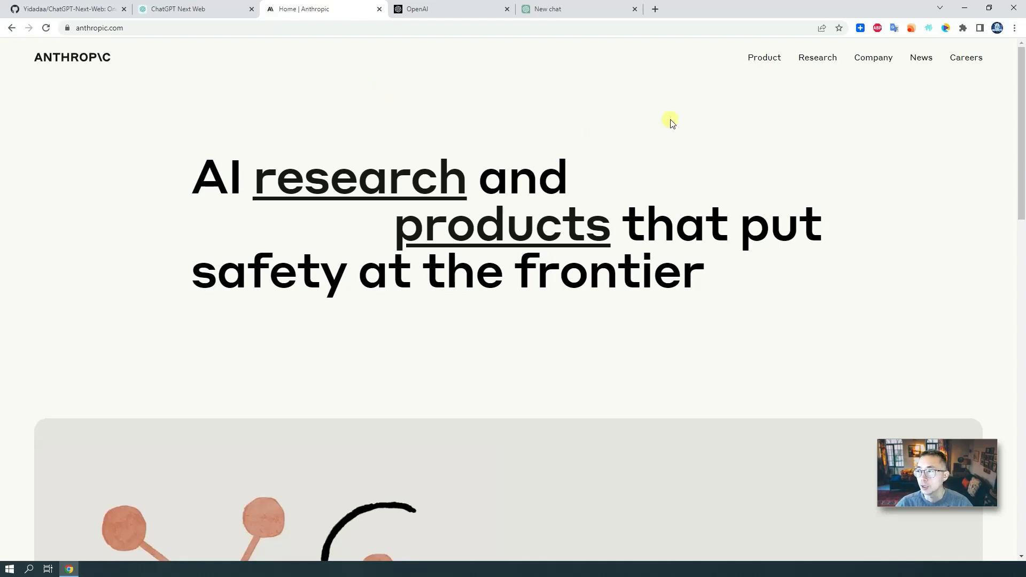
# - Browse Anthropic's product page and highlight the heading about building safe AI
pyautogui.click(770, 60)
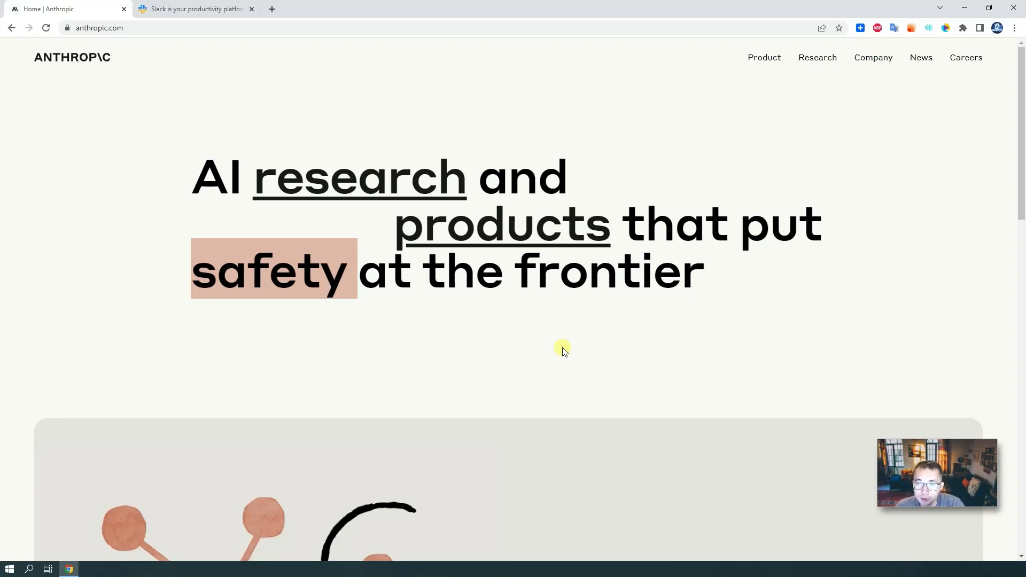
pyautogui.scroll(-7, 563, 349)
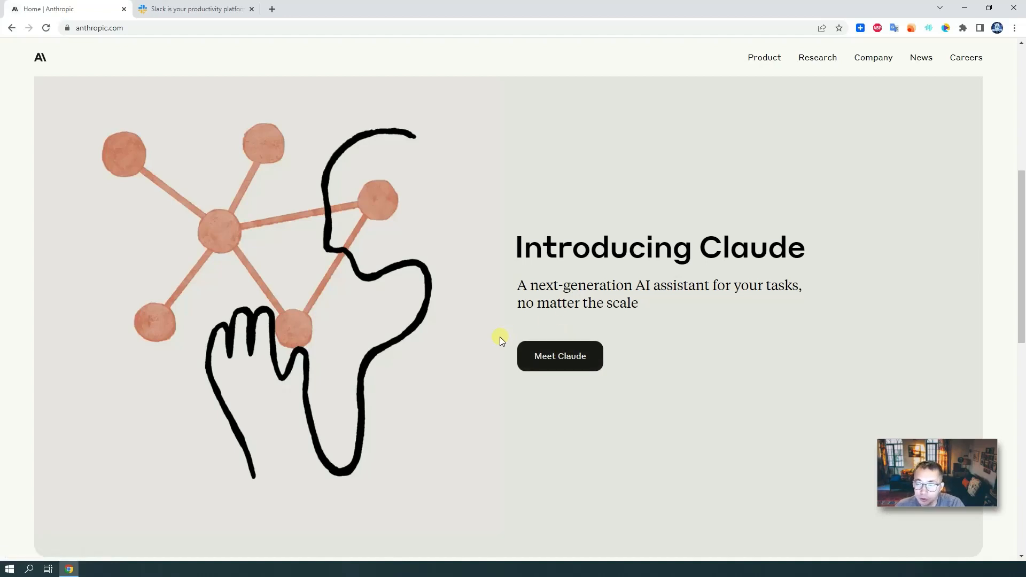
pyautogui.scroll(-8, 493, 339)
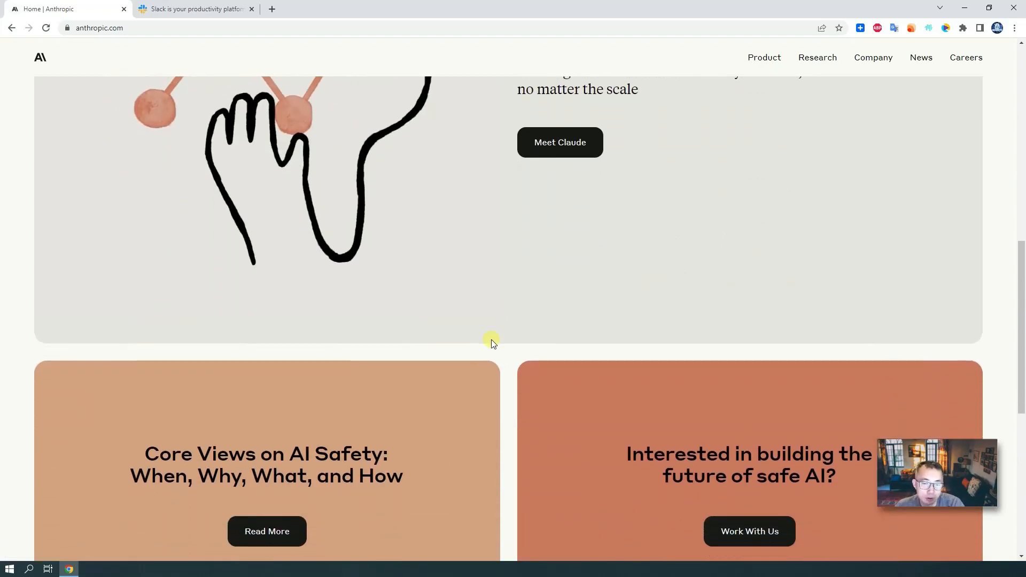
pyautogui.scroll(-2, 495, 338)
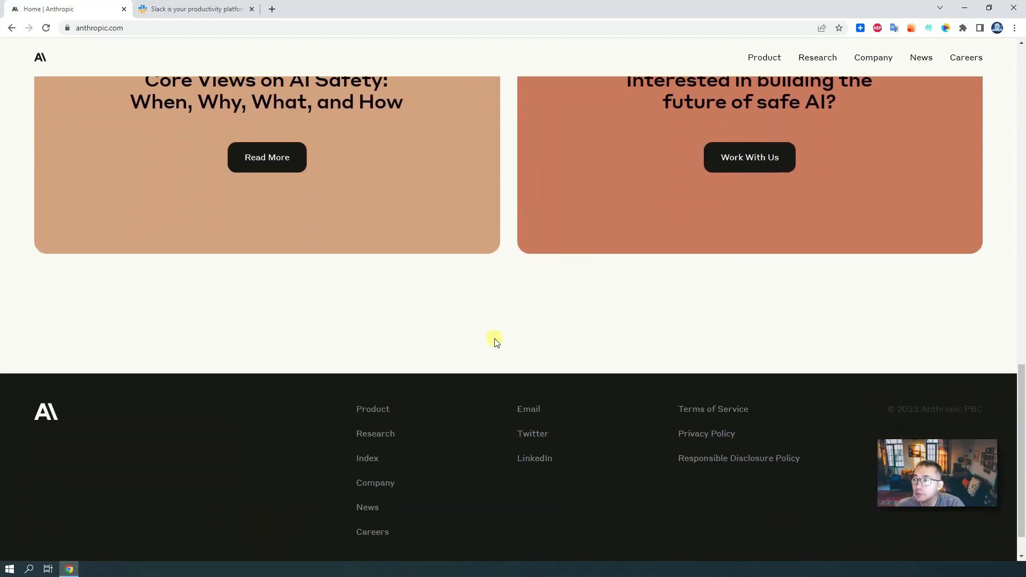
pyautogui.scroll(2, 495, 338)
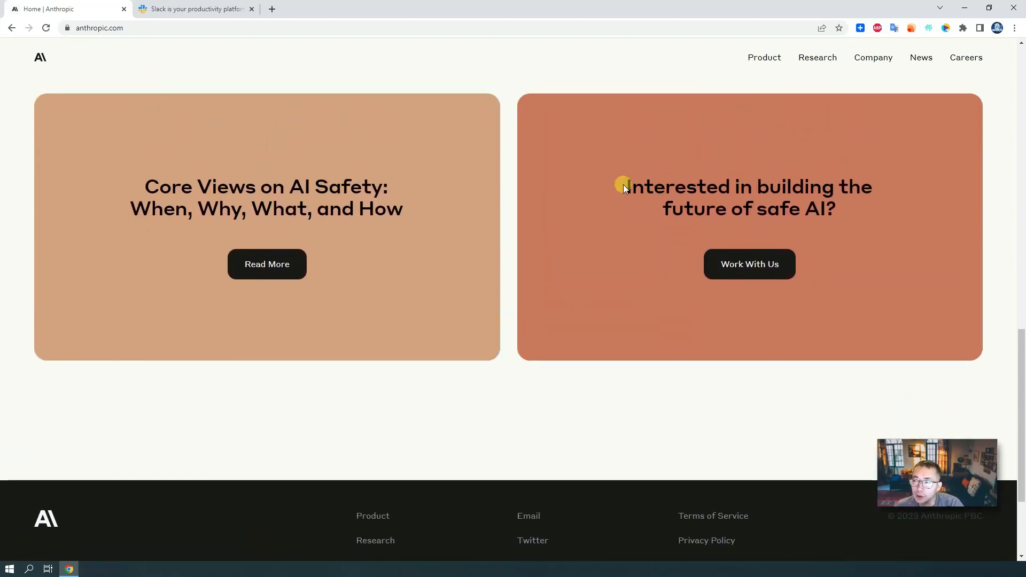
pyautogui.moveTo(623, 185); pyautogui.dragTo(884, 213)
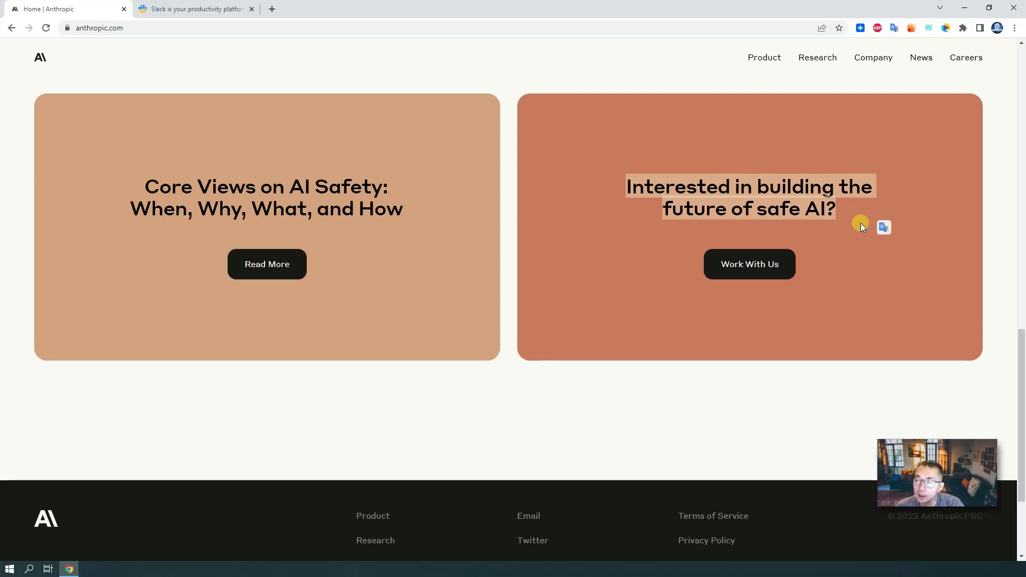
# - Look over the Claude product page's Request Access form, then move to the Slack site
pyautogui.click(764, 57)
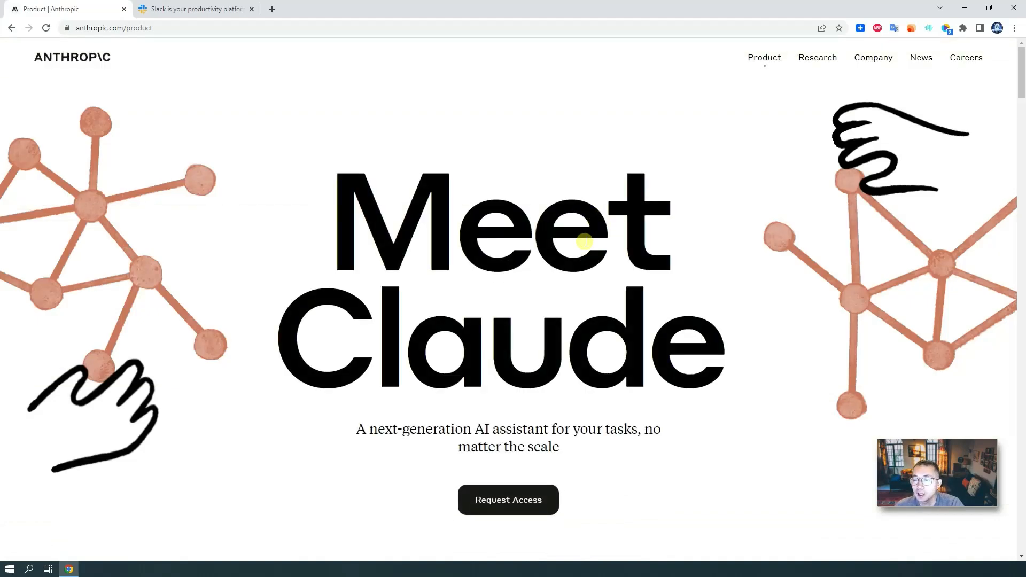
pyautogui.scroll(-6, 593, 240)
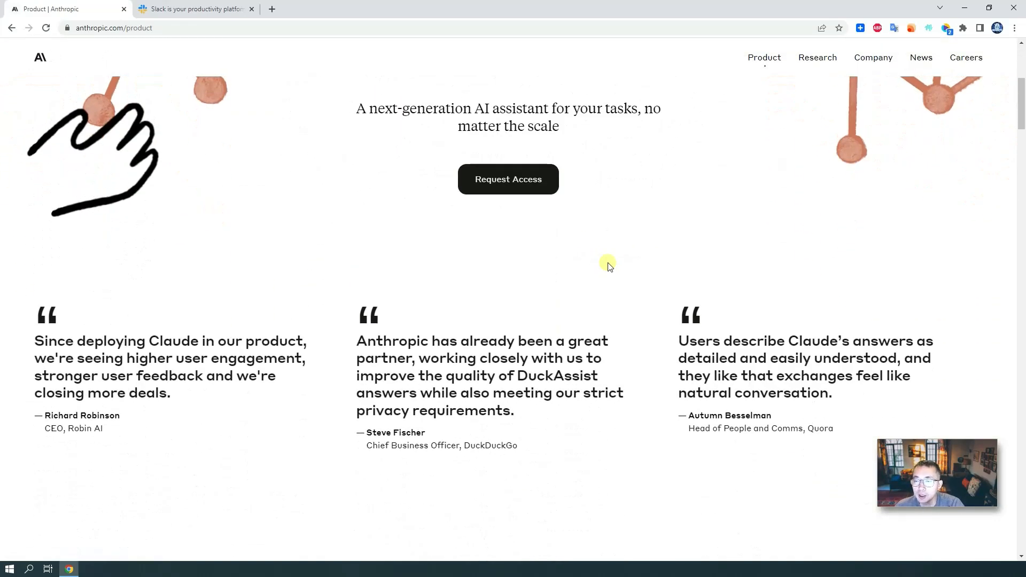
pyautogui.click(516, 176)
pyautogui.click(567, 262)
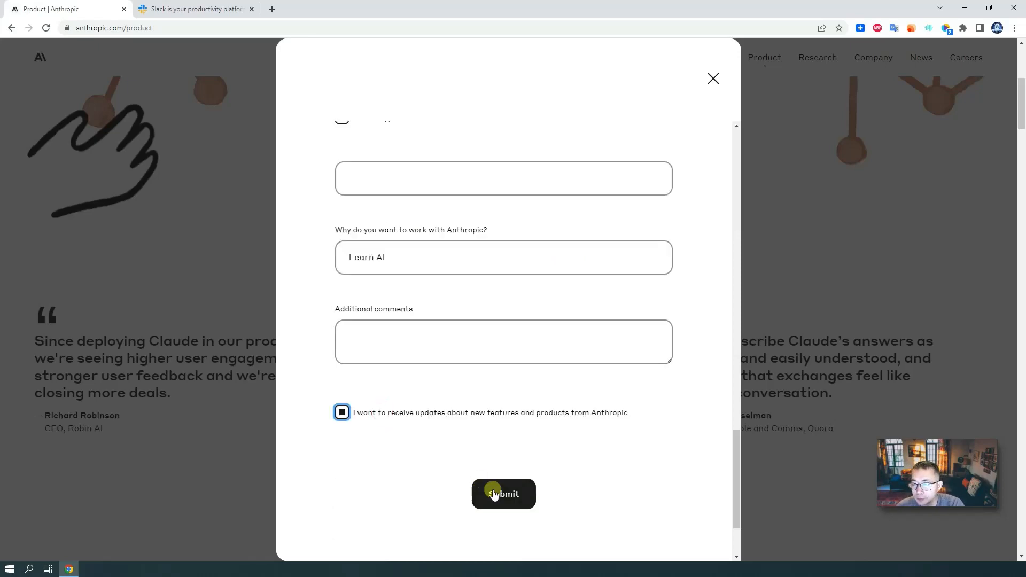
pyautogui.scroll(15, 483, 400)
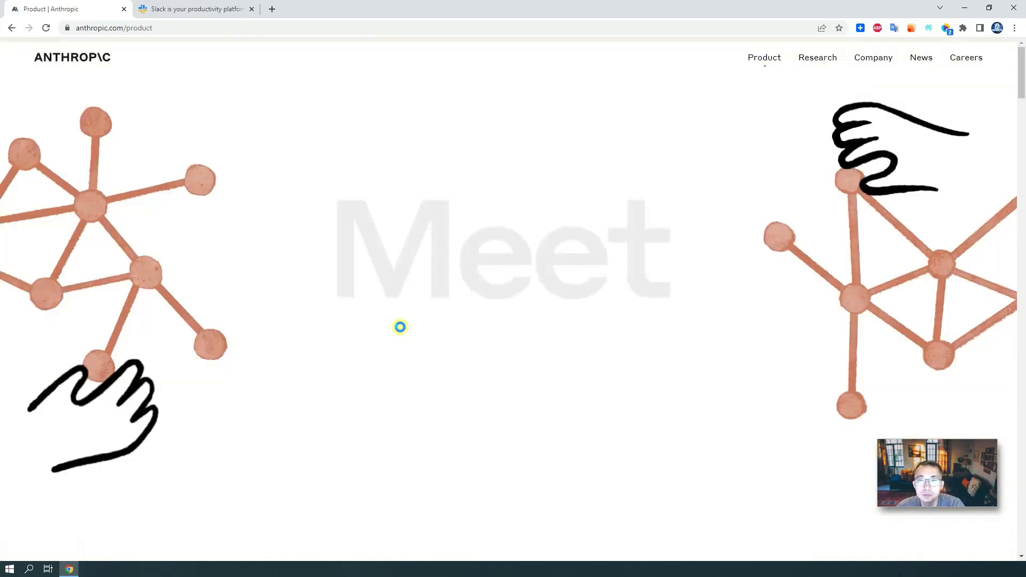
pyautogui.scroll(-2, 423, 348)
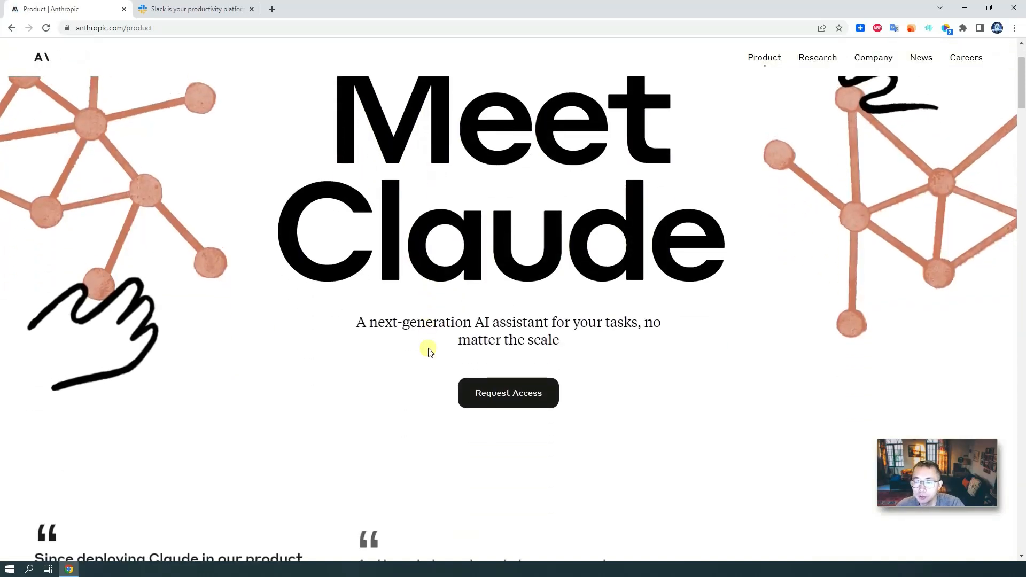
pyautogui.scroll(-2, 428, 350)
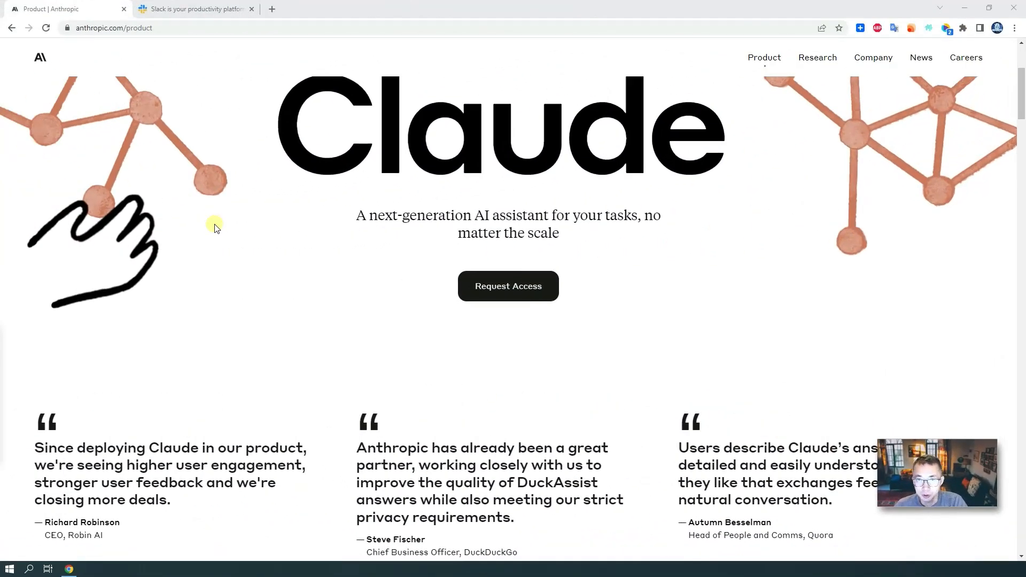
pyautogui.click(218, 8)
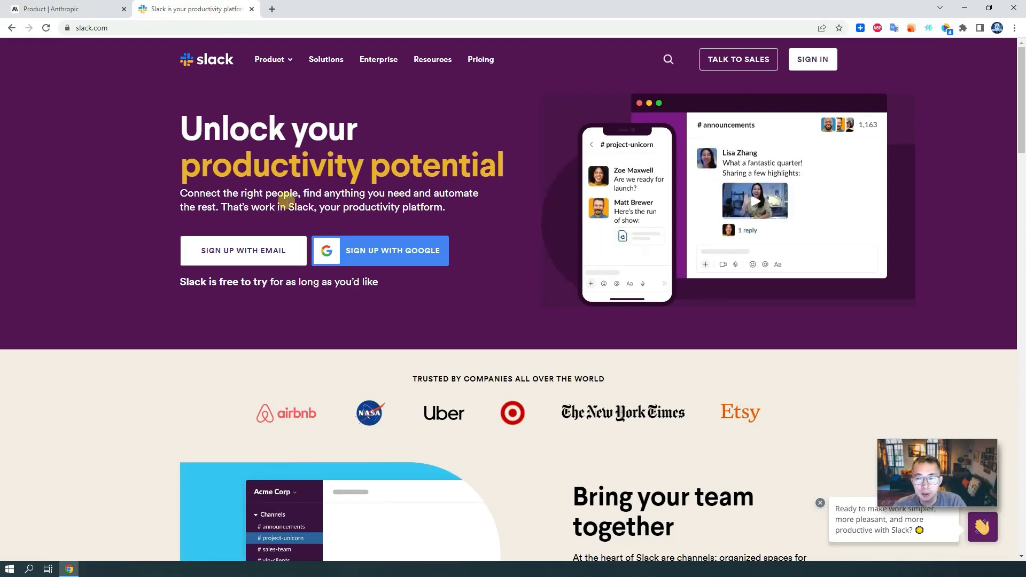
# - Sign up for Slack using a Google account
pyautogui.click(406, 258)
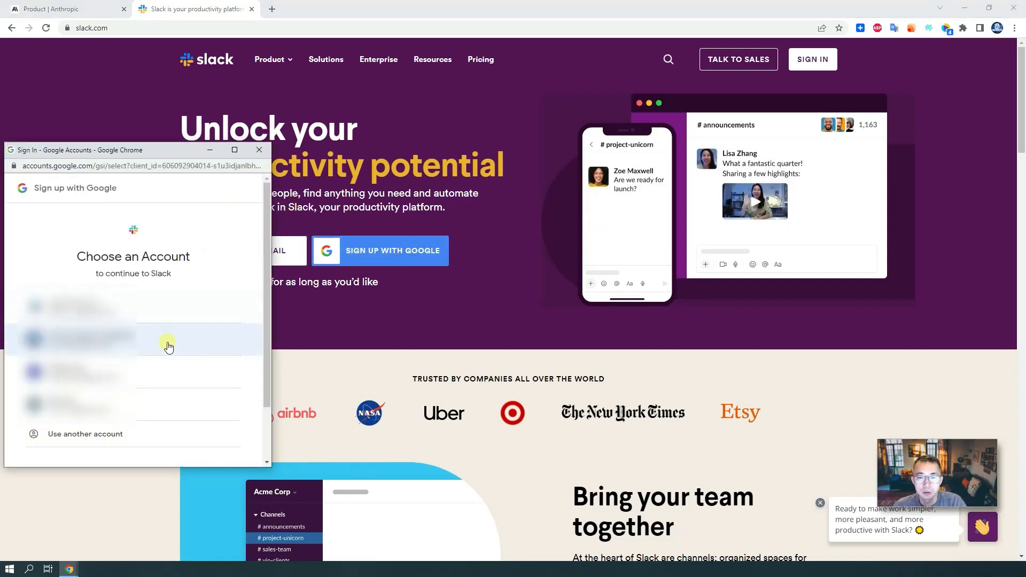
pyautogui.click(170, 342)
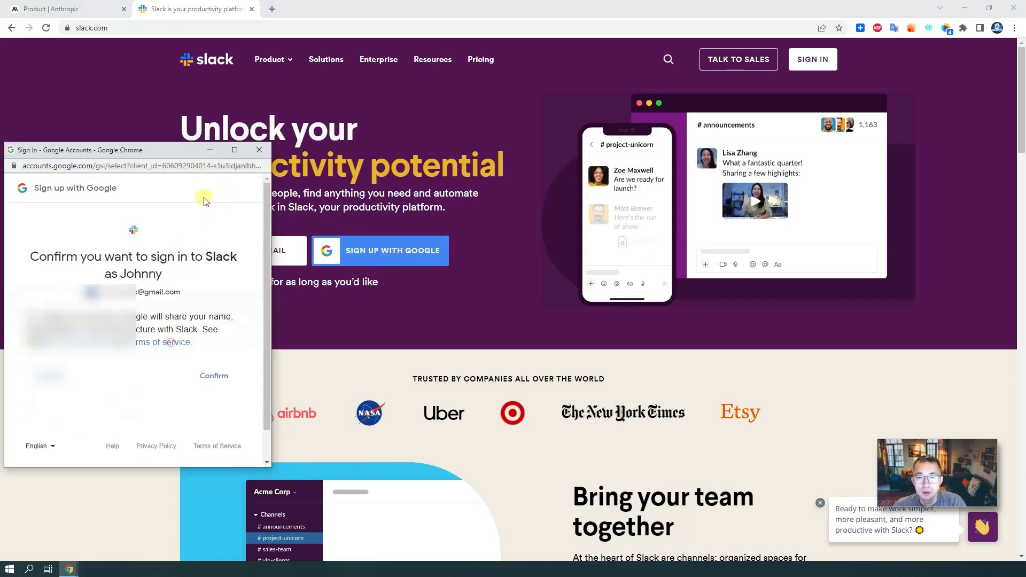
pyautogui.click(216, 375)
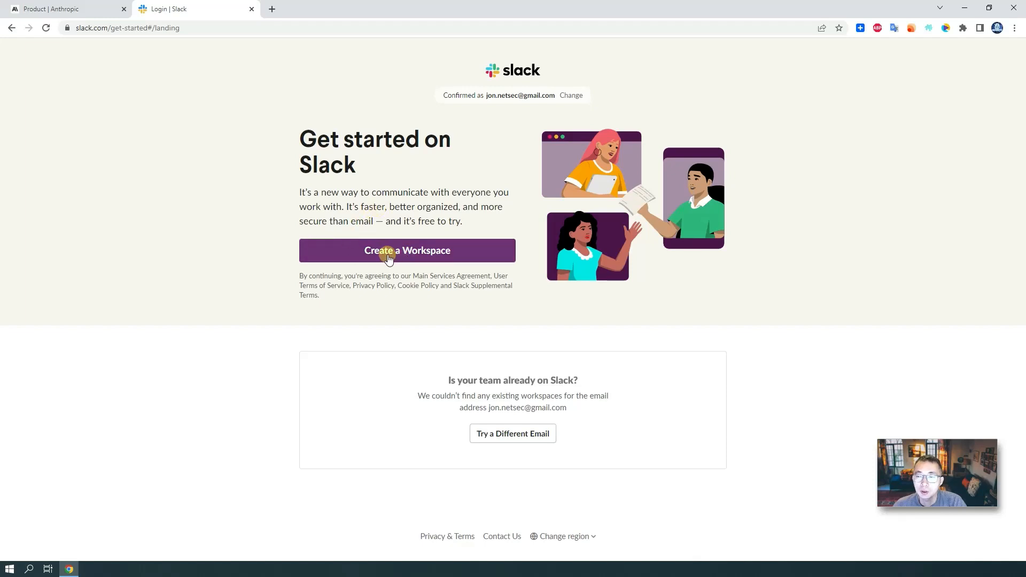
# - Create a new workspace with a team name, skipping coworker invites, with first channel 'test'
pyautogui.click(418, 253)
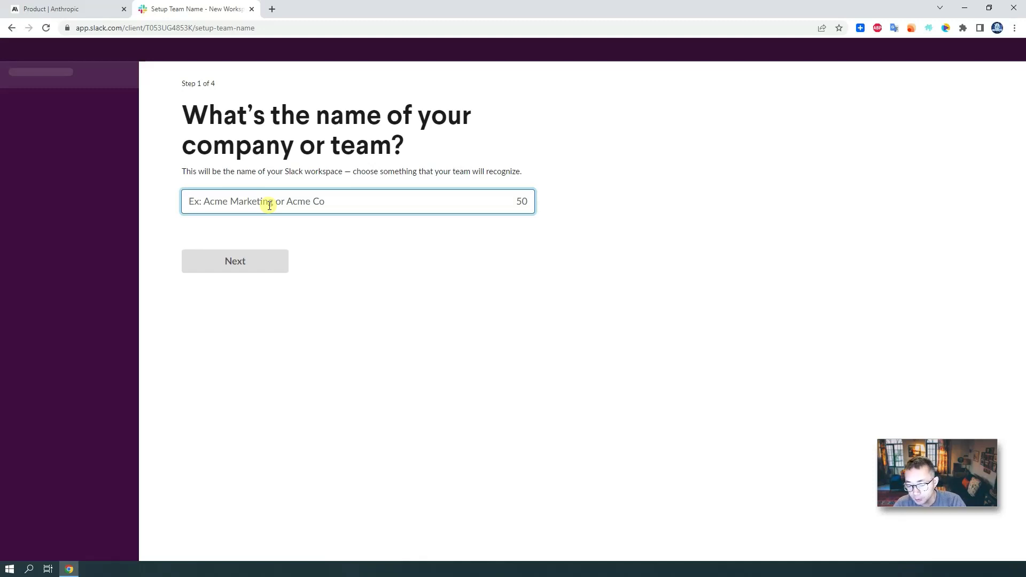
pyautogui.write('jonnetsec')
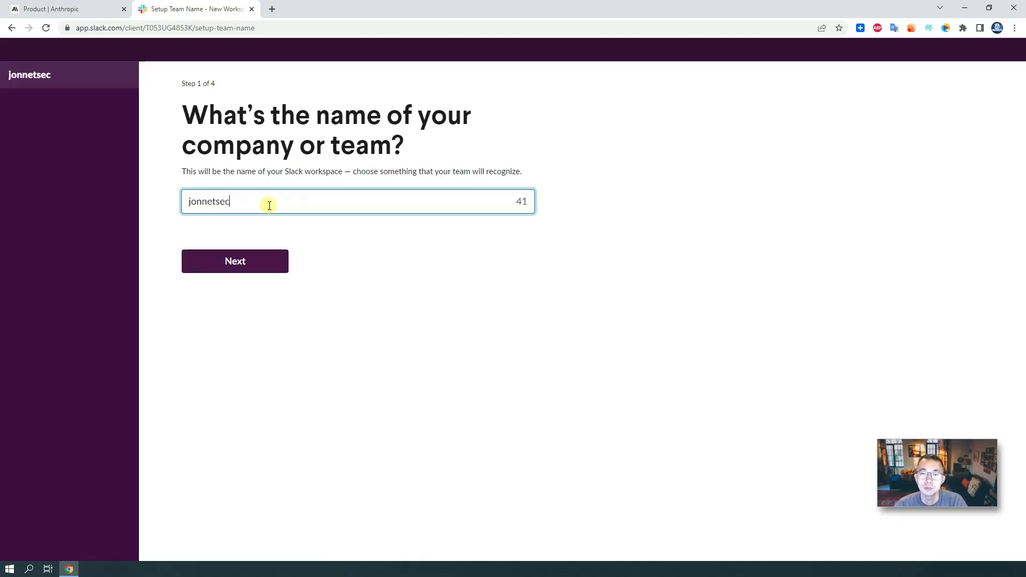
pyautogui.click(275, 260)
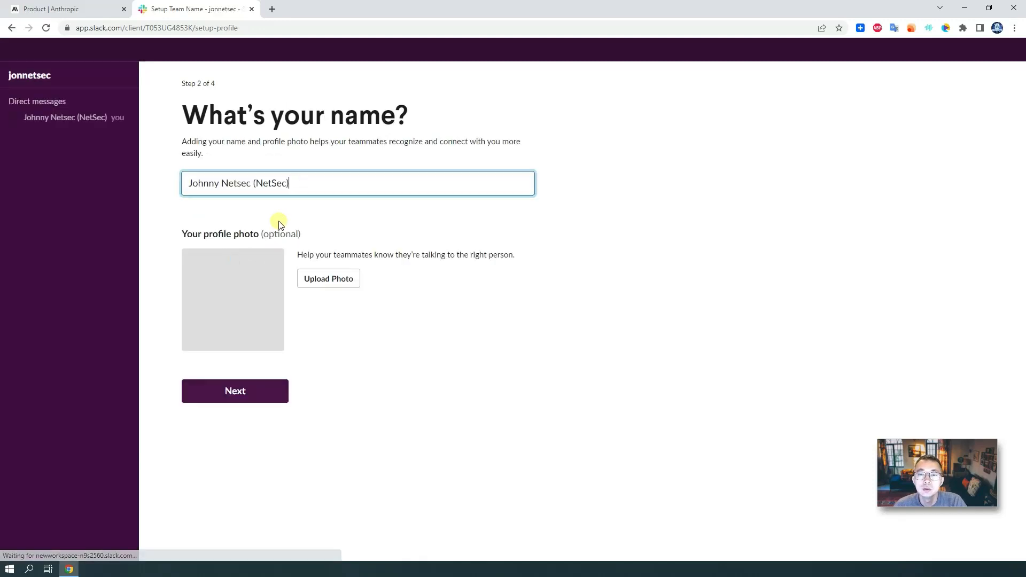
pyautogui.click(260, 348)
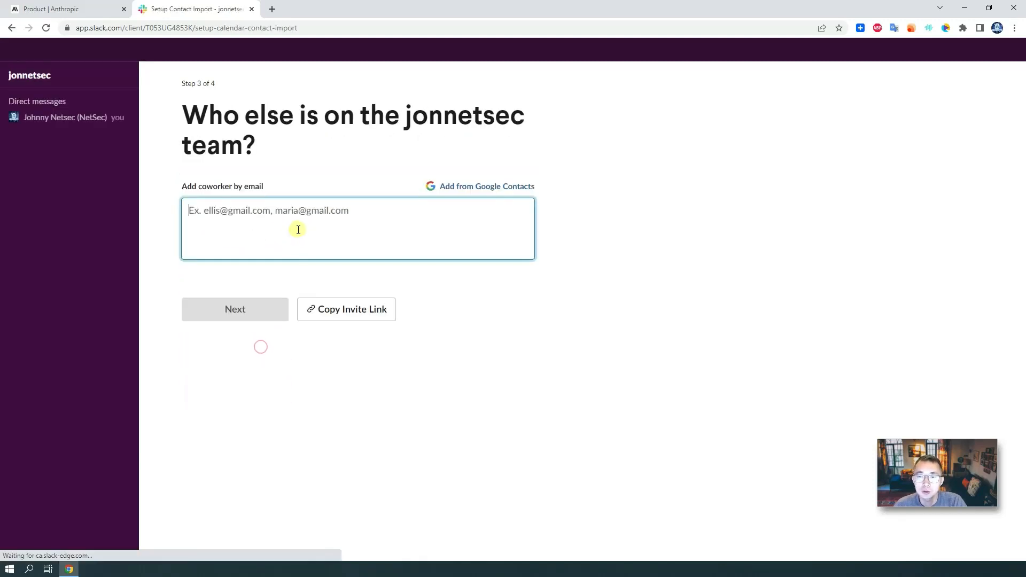
pyautogui.click(258, 232)
pyautogui.click(437, 311)
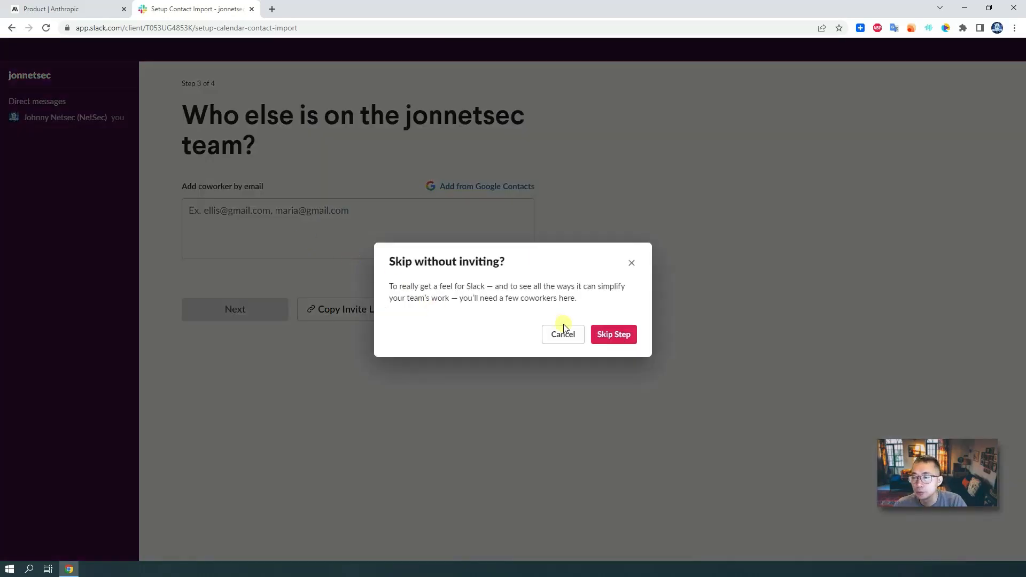
pyautogui.click(611, 332)
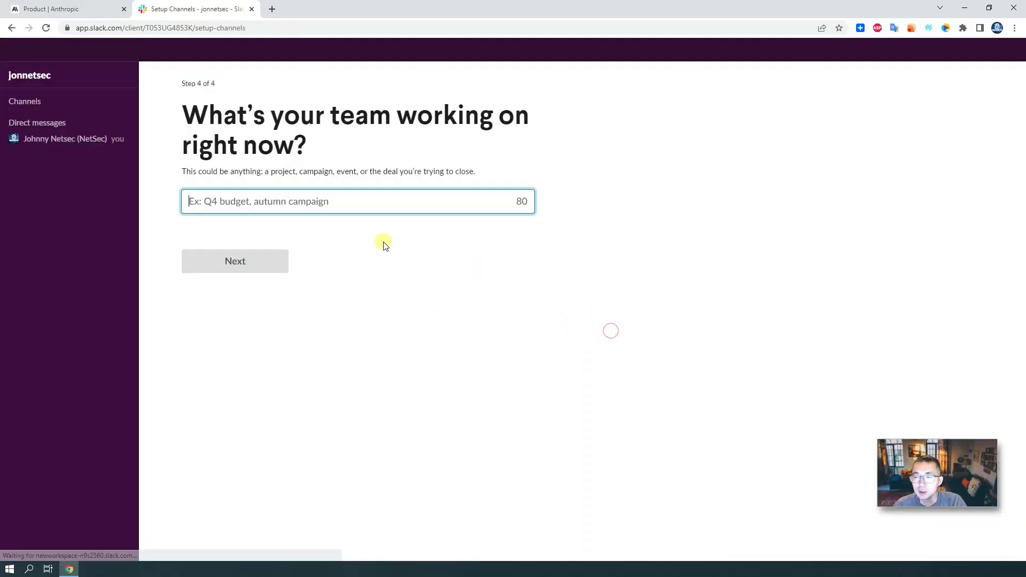
pyautogui.click(289, 206)
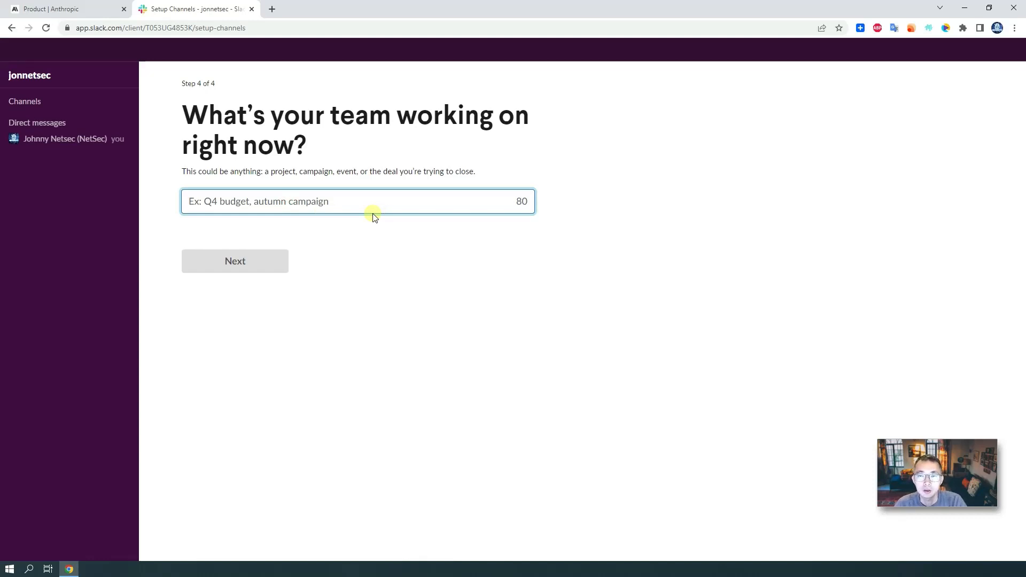
pyautogui.write('test')
pyautogui.click(262, 270)
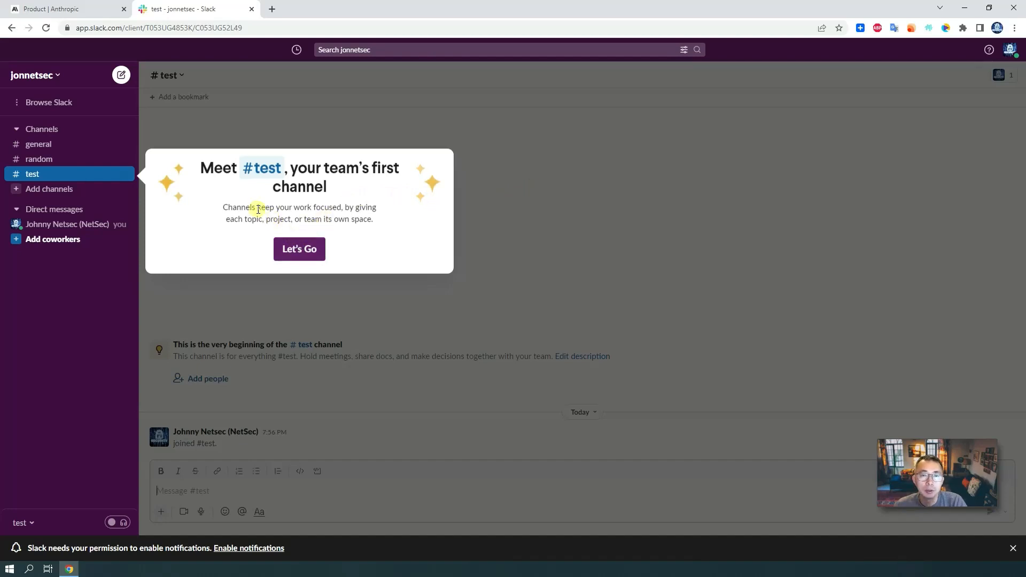
# - Dismiss the Meet #test introduction popup and open the Browse list
pyautogui.click(296, 246)
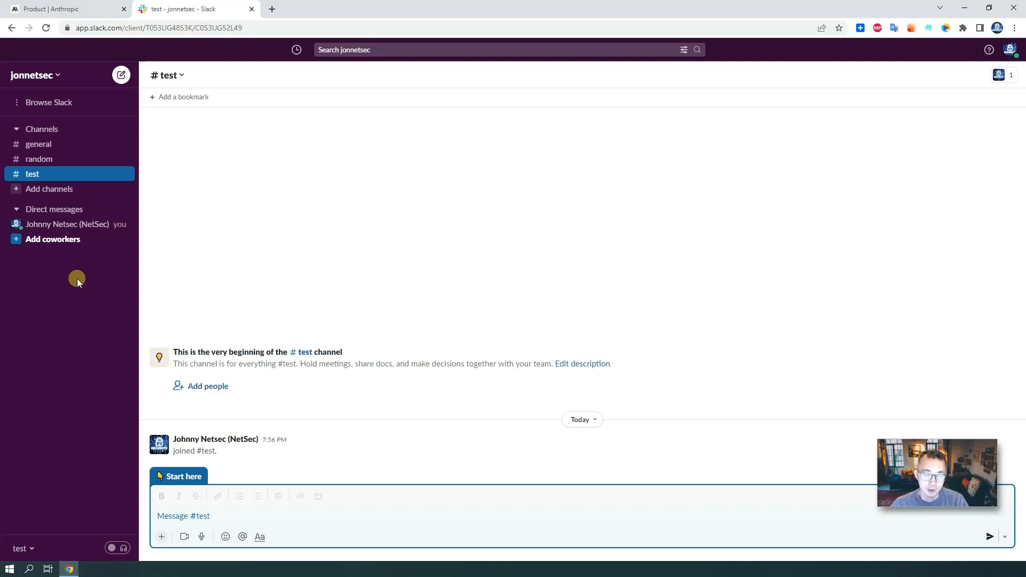
pyautogui.click(67, 107)
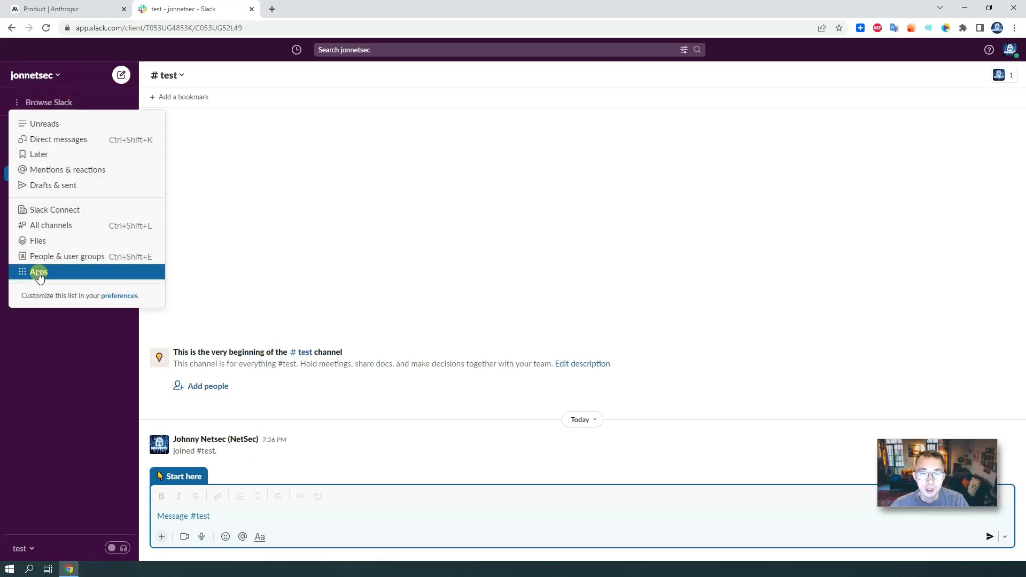
# - Search the workspace Apps for 'Claude' and choose Add on the Claude card
pyautogui.click(75, 273)
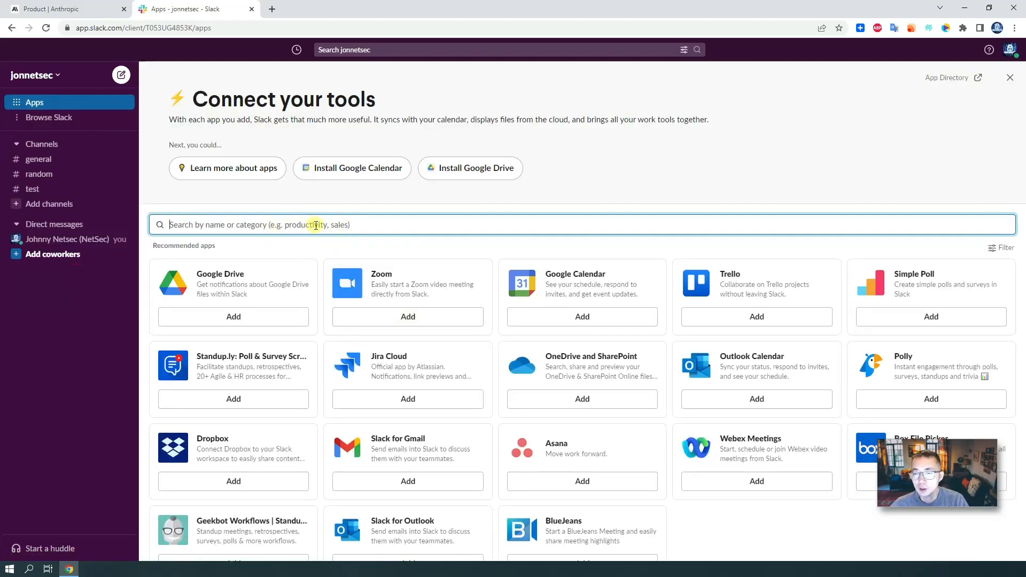
pyautogui.write('Cl')
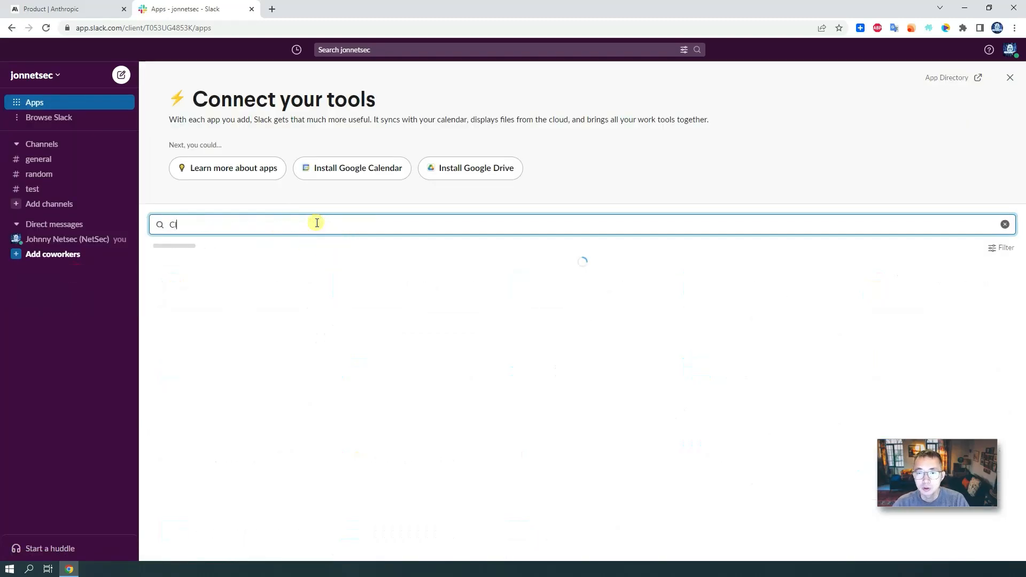
pyautogui.write('aude')
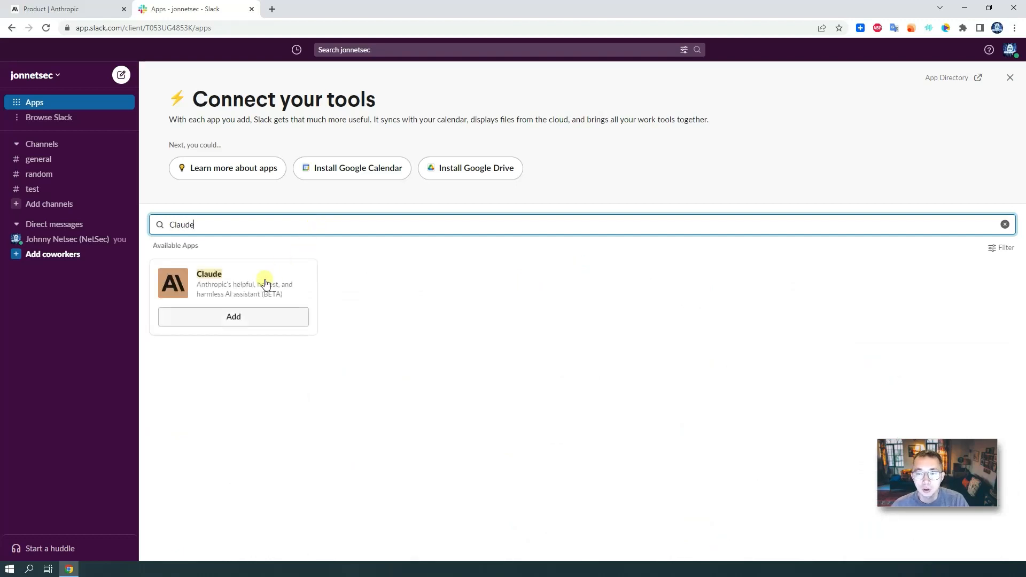
pyautogui.click(264, 315)
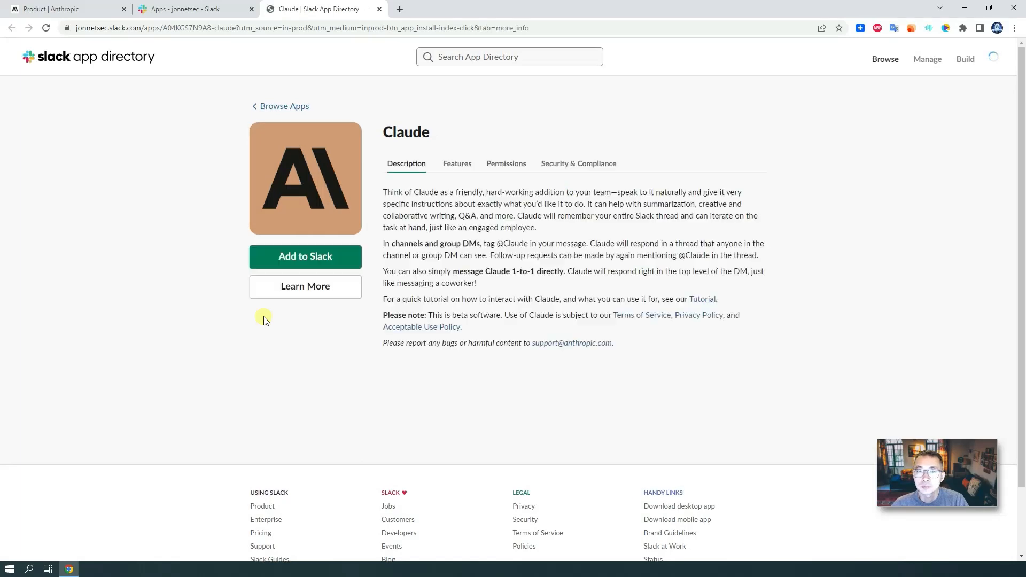
# - Allow Claude access to the workspace and open the Claude direct message from the sidebar
pyautogui.click(314, 257)
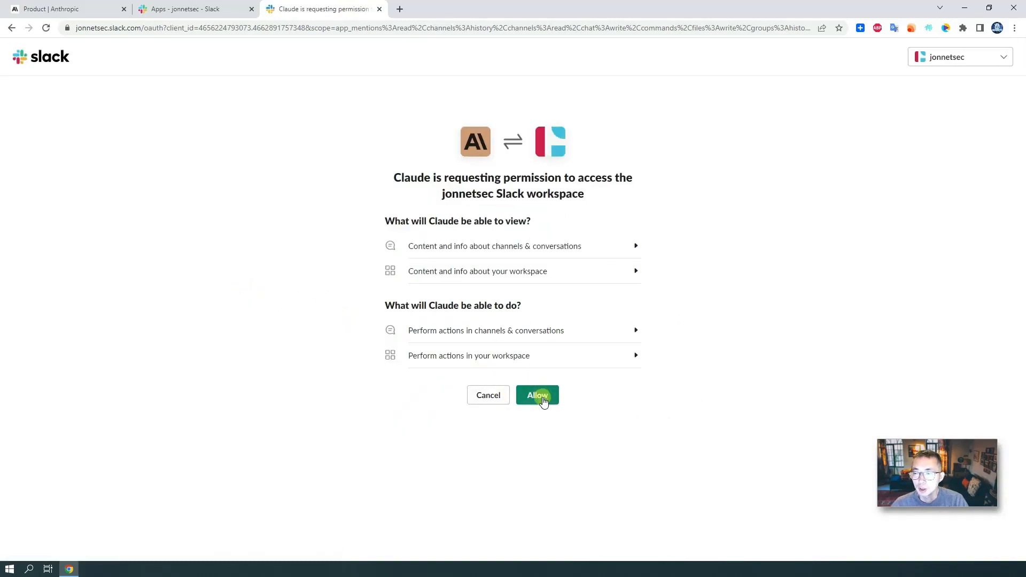
pyautogui.click(540, 395)
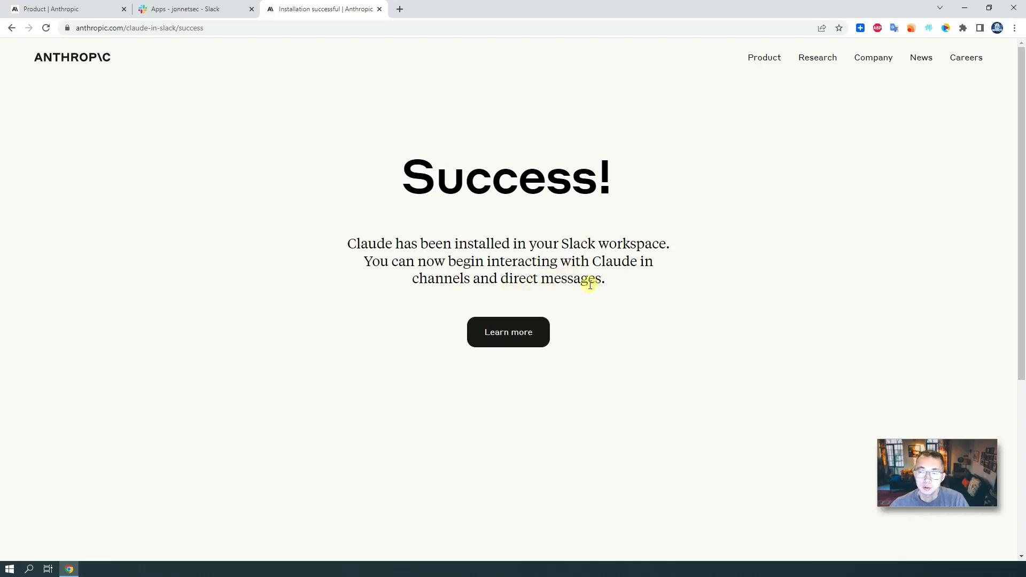
pyautogui.click(201, 9)
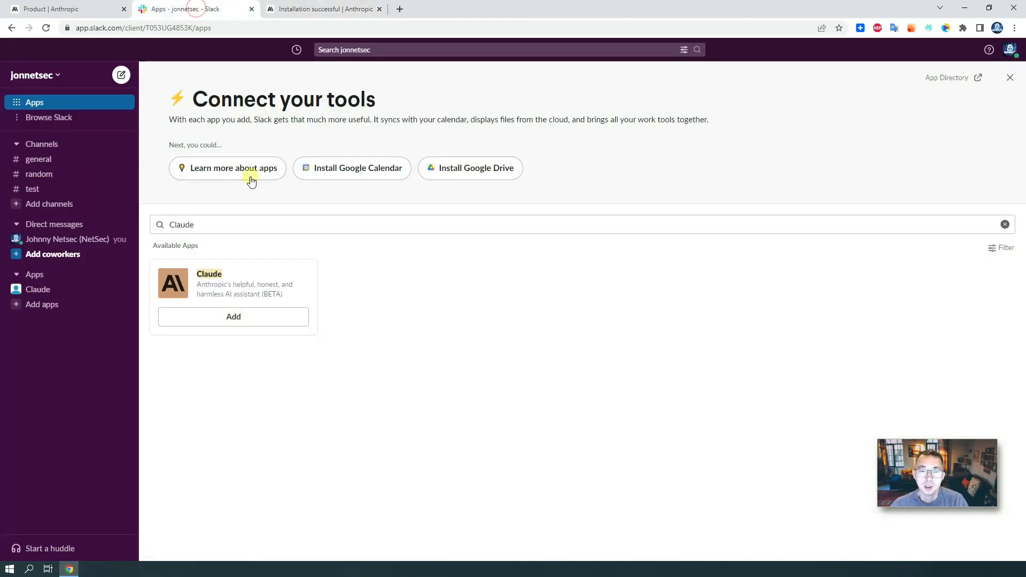
pyautogui.click(88, 289)
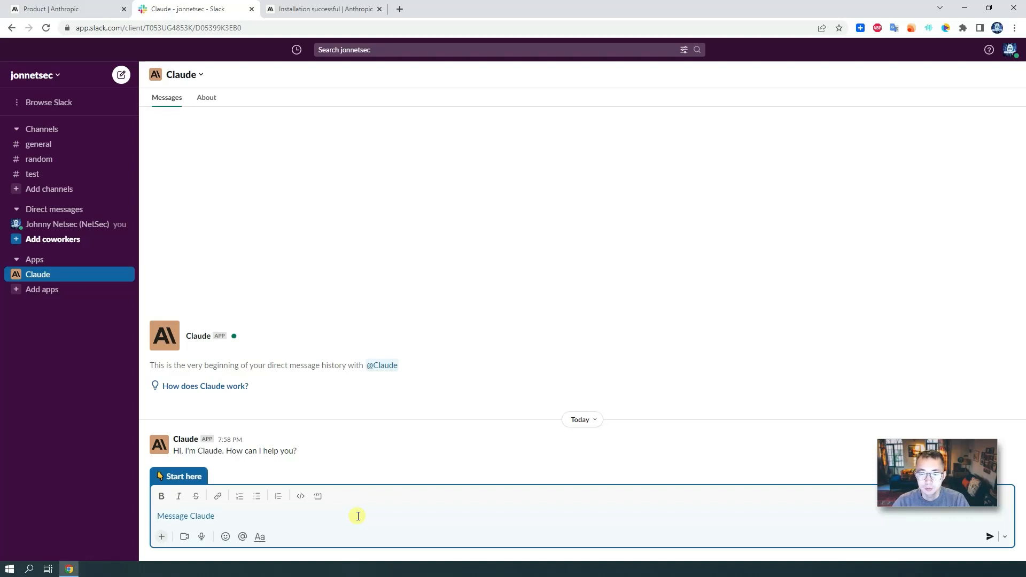
# - Ask Claude 'Please tell me who you are?' in its direct message
pyautogui.write('Please')
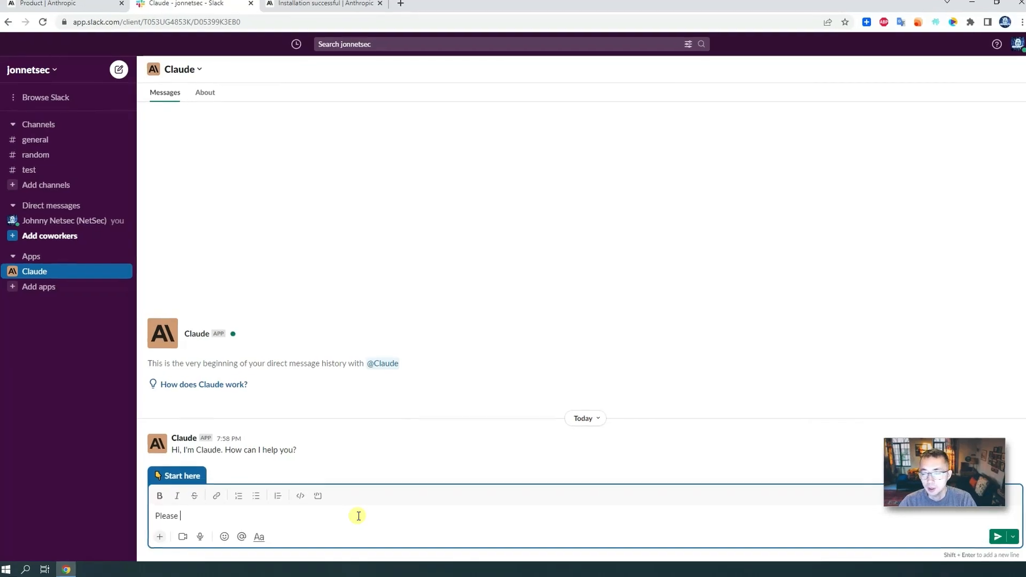
pyautogui.write(' tell ')
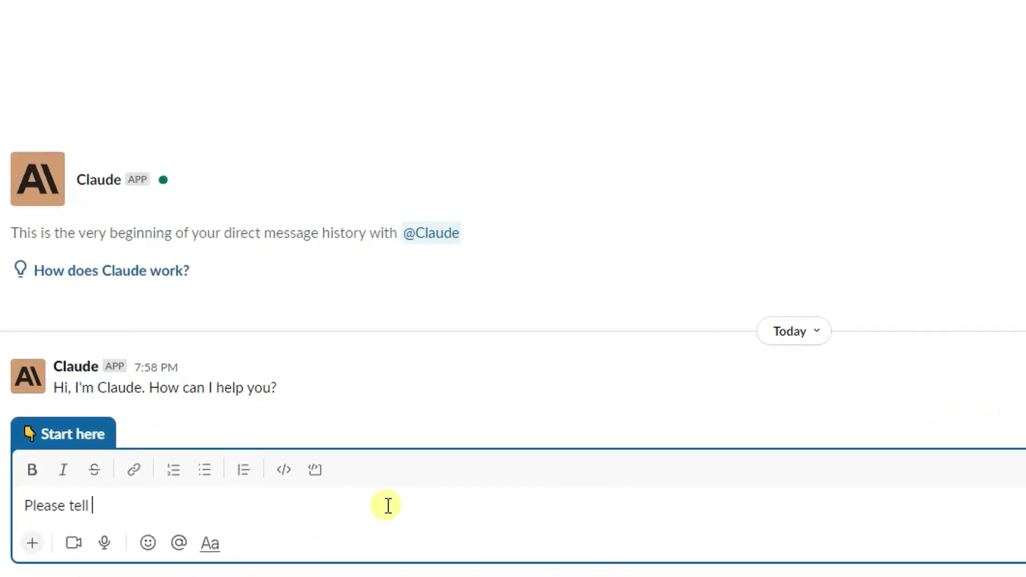
pyautogui.write('me who you are')
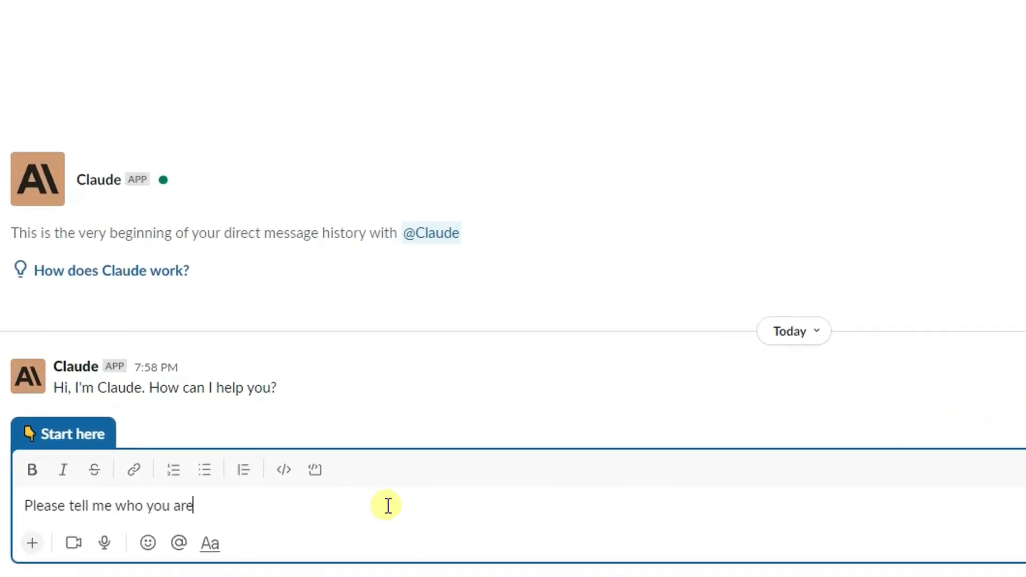
pyautogui.write('?')
pyautogui.press('Return')
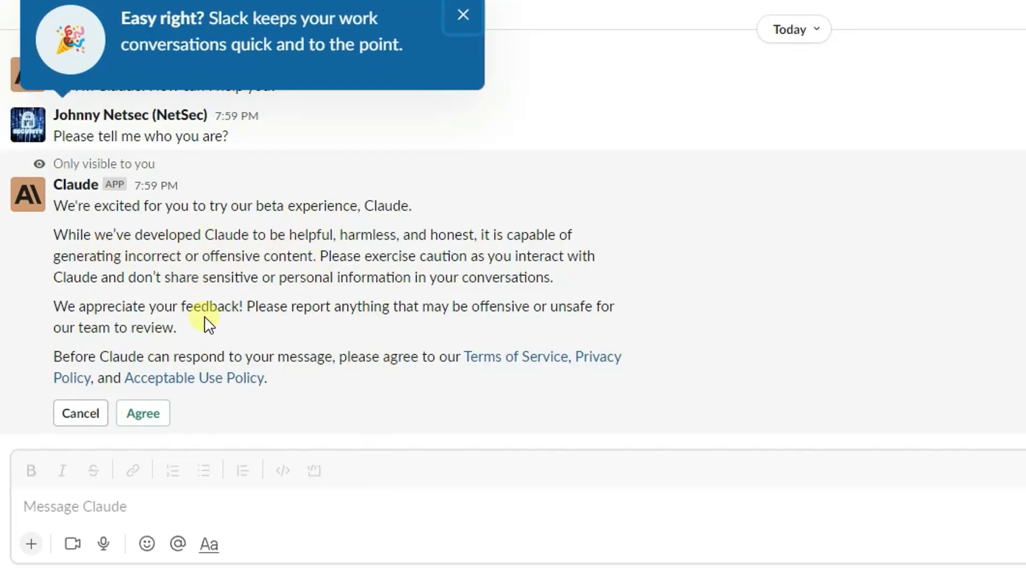
# - Agree to Claude's beta terms and confirm with I agree in the agreement dialog
pyautogui.click(234, 486)
pyautogui.click(225, 520)
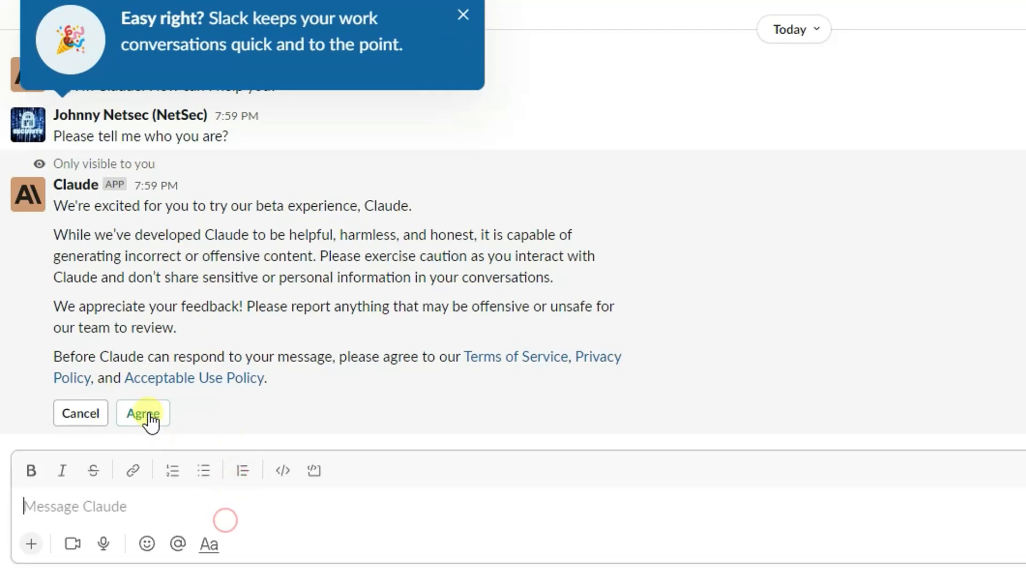
pyautogui.click(143, 414)
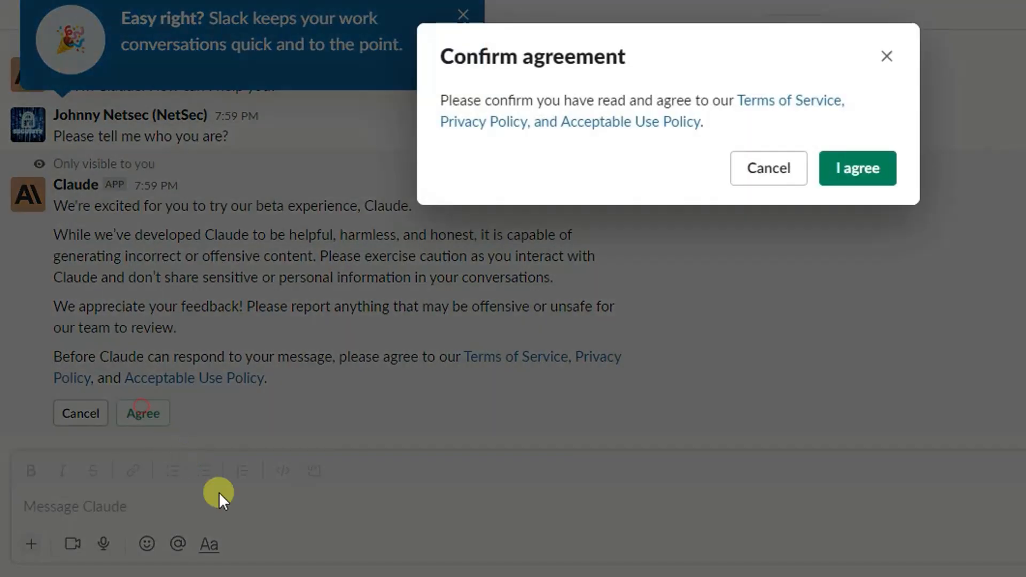
pyautogui.click(903, 176)
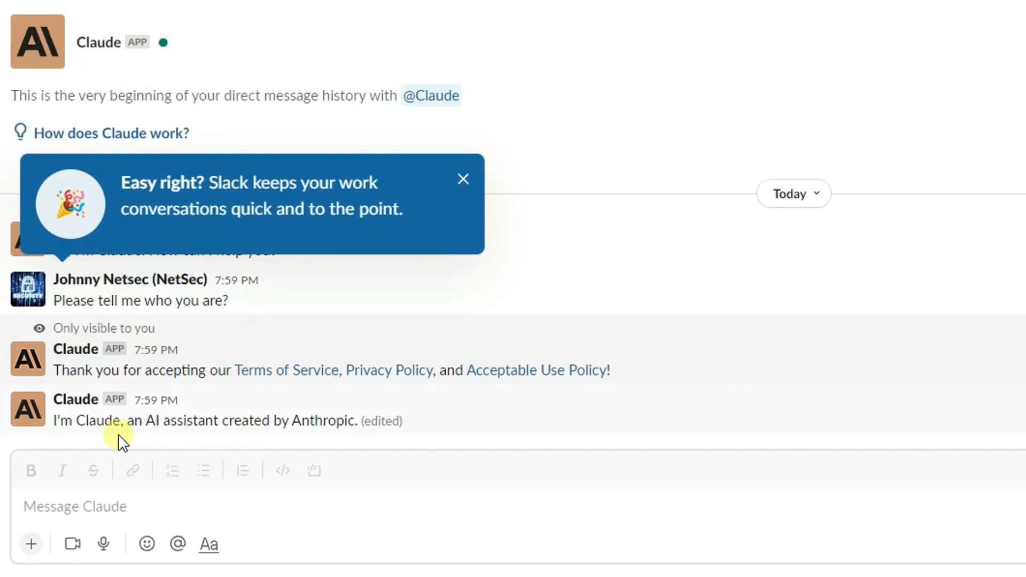
# - Send Claude a pasted follow-up question and highlight 'helpful, harmless, and honest' in its reply
pyautogui.moveTo(66, 420); pyautogui.dragTo(104, 420)
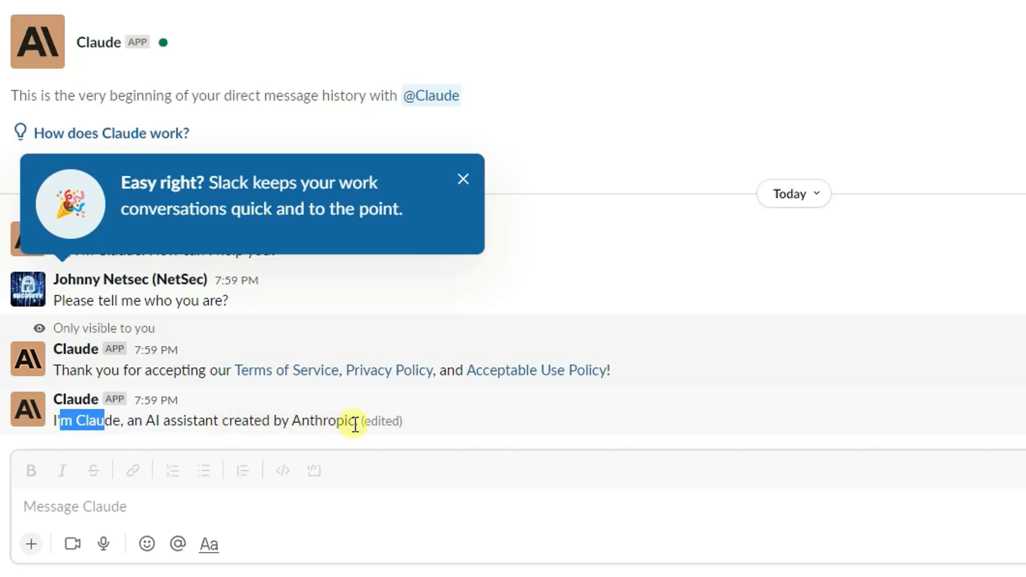
pyautogui.click(332, 492)
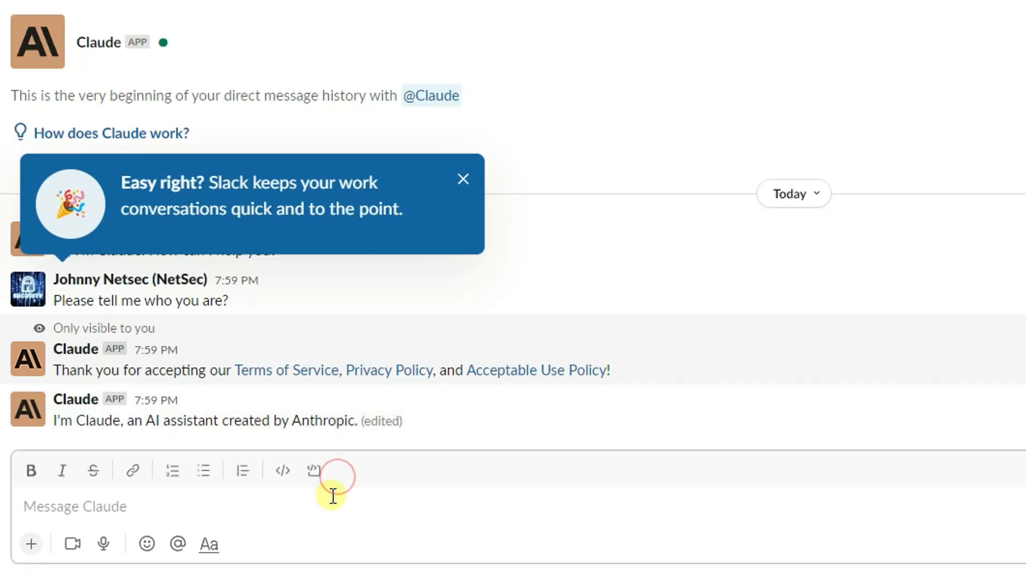
pyautogui.write('Could you tell me how you are working as AI assistant')
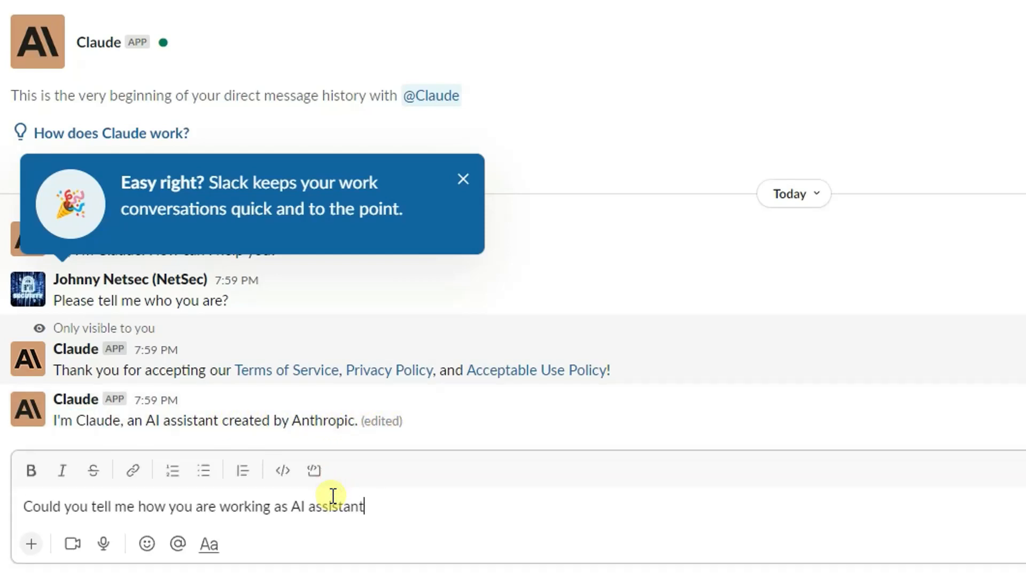
pyautogui.write('?')
pyautogui.press('Return')
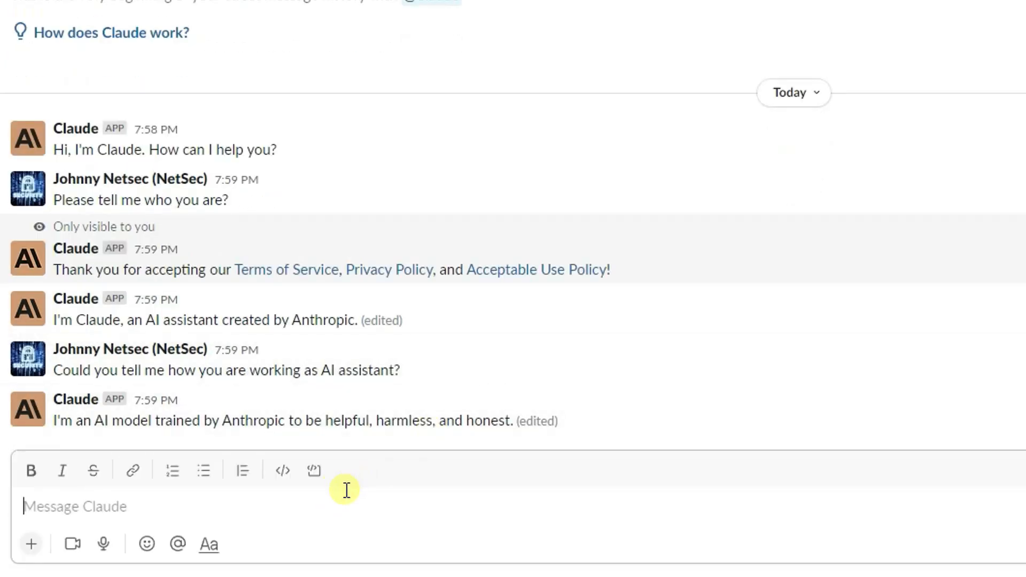
pyautogui.moveTo(436, 420); pyautogui.dragTo(396, 421)
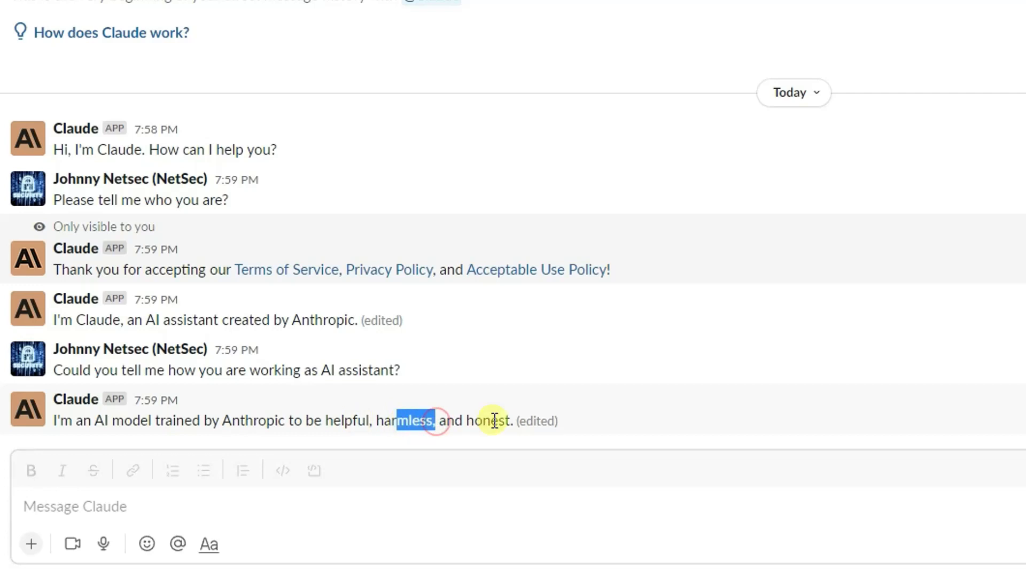
pyautogui.moveTo(505, 421); pyautogui.dragTo(322, 420)
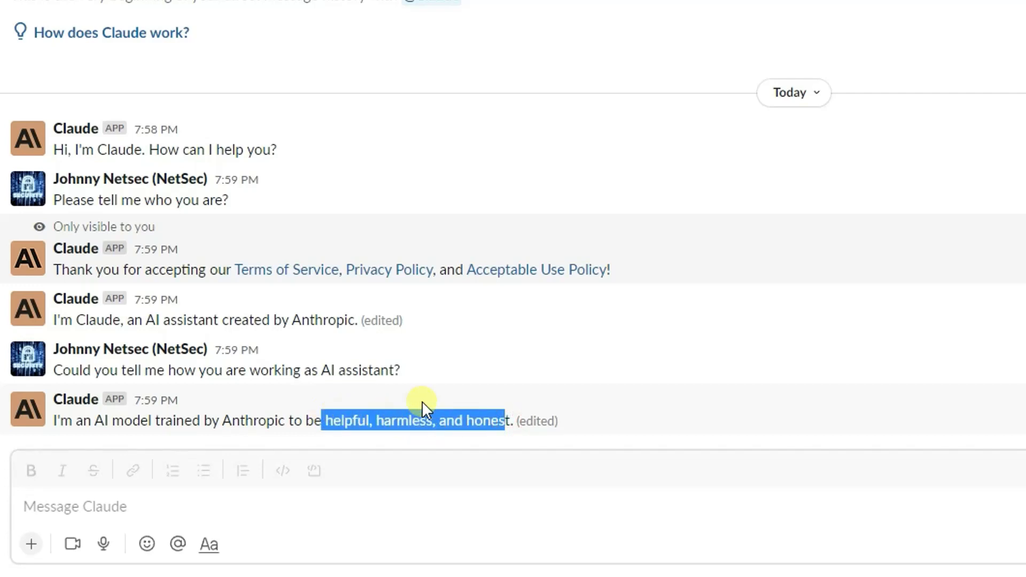
pyautogui.click(362, 506)
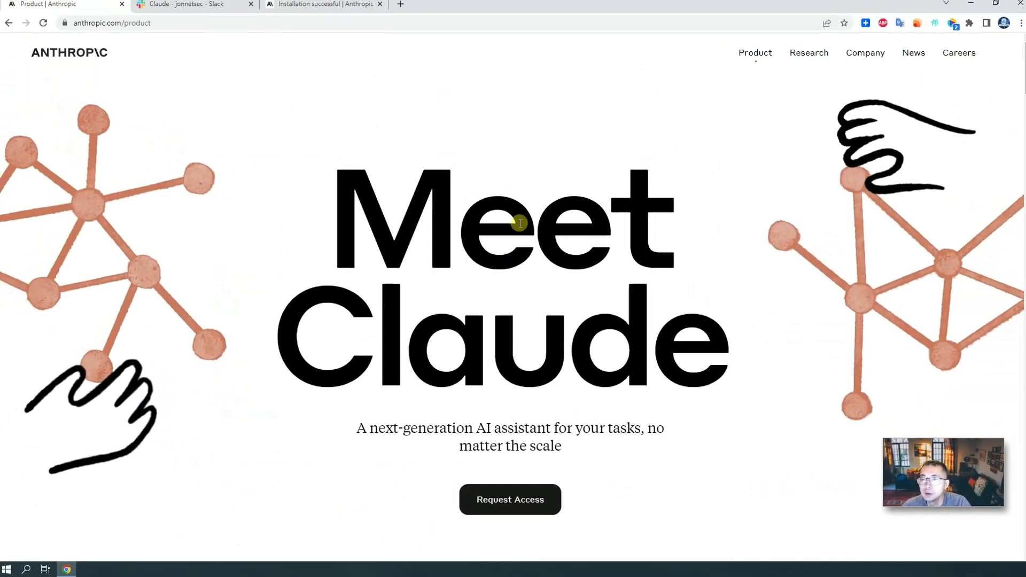
# - Scroll the Claude product page down to Product News and Add Claude to your team
pyautogui.scroll(-4, 521, 224)
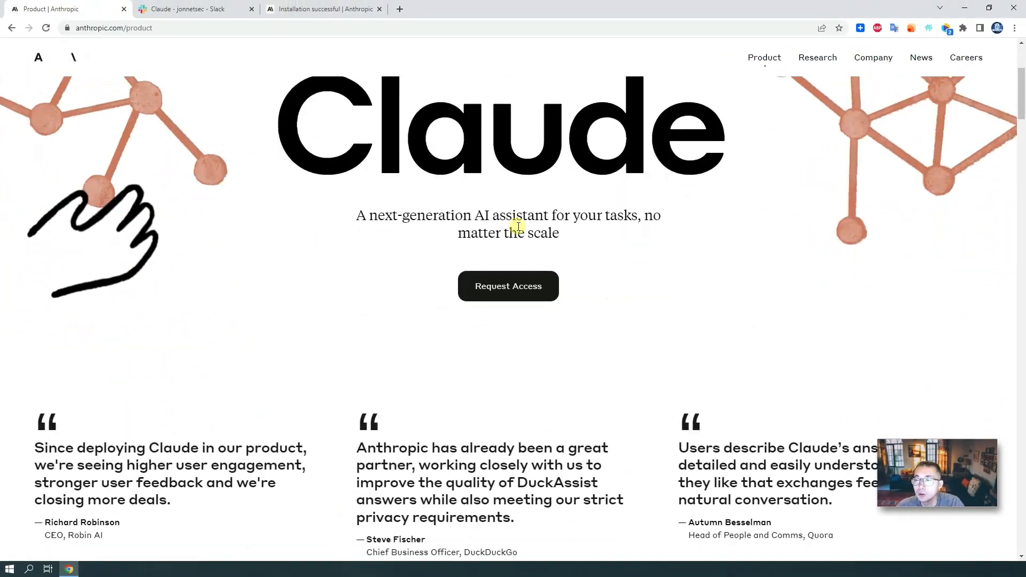
pyautogui.scroll(-20, 518, 227)
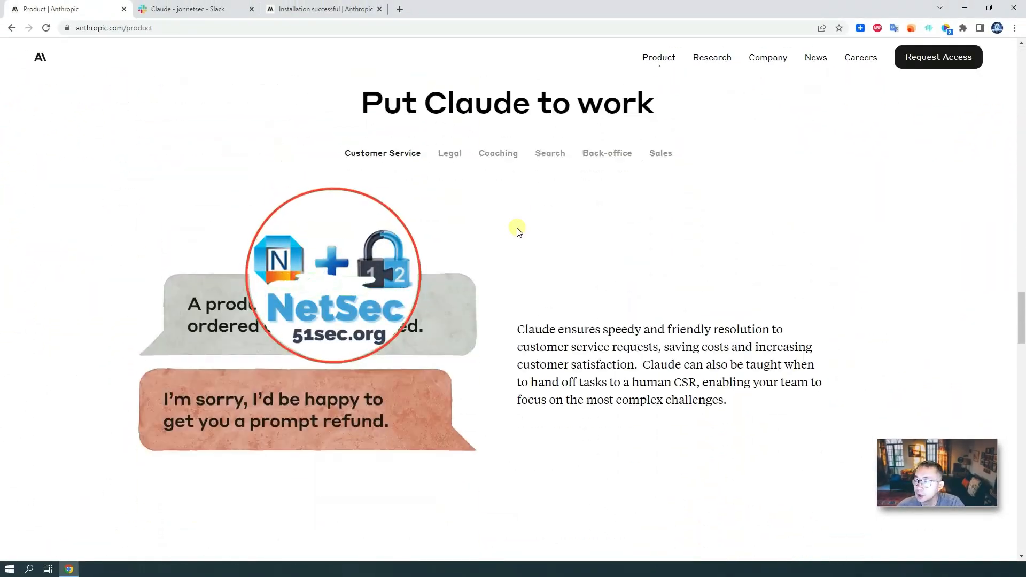
pyautogui.scroll(-20, 517, 229)
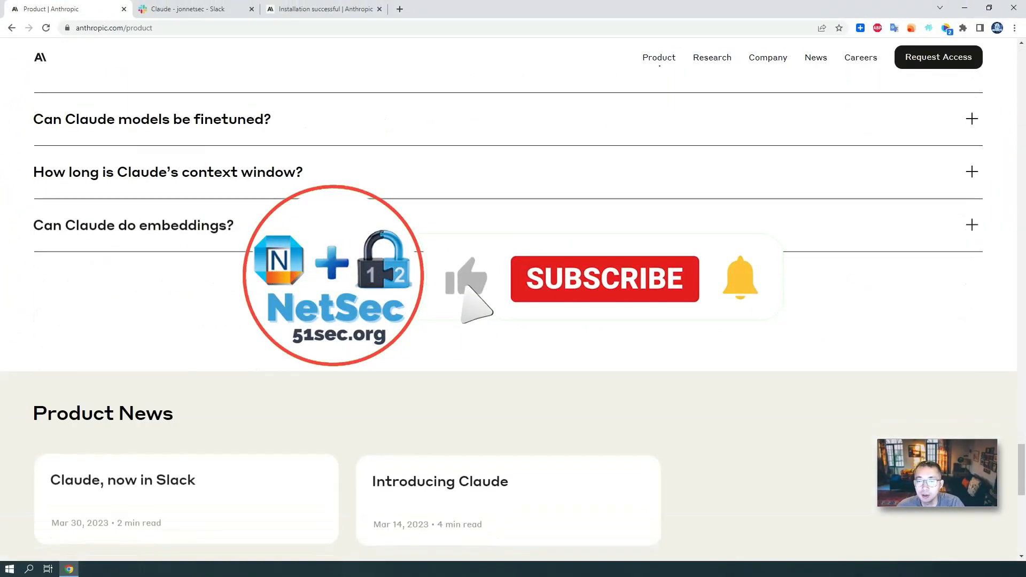
pyautogui.scroll(-6, 364, 196)
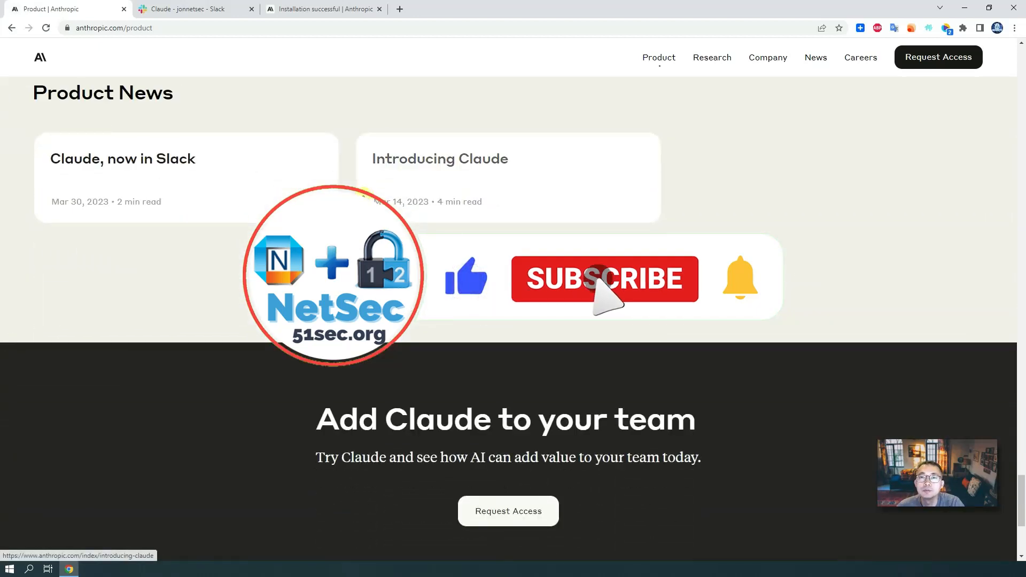